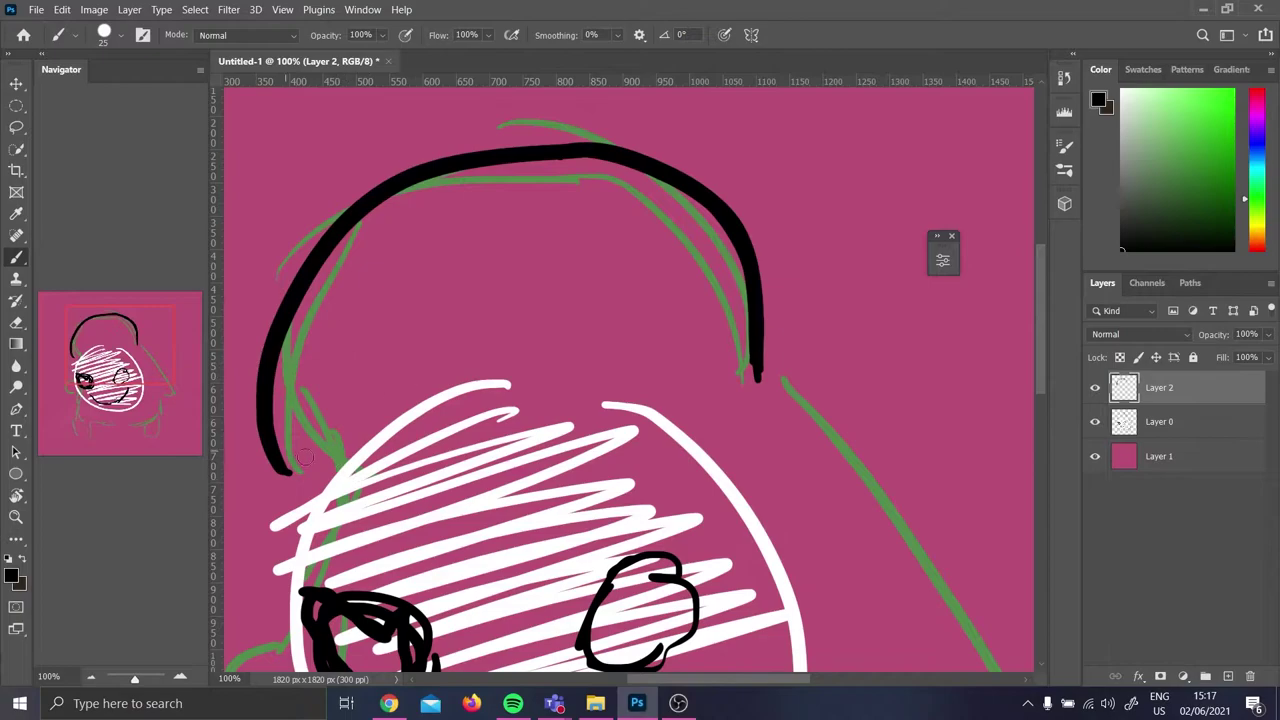
# Erase the lower-left end of the black hood outline and redraw it as a thinner line following the green sketch
pyautogui.hotkey('ctrl', '-')
pyautogui.press('[')
pyautogui.press('[')
pyautogui.press('[')
pyautogui.press('[')
pyautogui.press('[')
pyautogui.press('[')
pyautogui.press('[')
pyautogui.press('[')
pyautogui.press('[')
pyautogui.press('[')
pyautogui.press('[')
pyautogui.press('[')
pyautogui.press('[')
pyautogui.press('[')
pyautogui.press('[')
pyautogui.moveTo(400, 268); pyautogui.dragTo(380, 390)
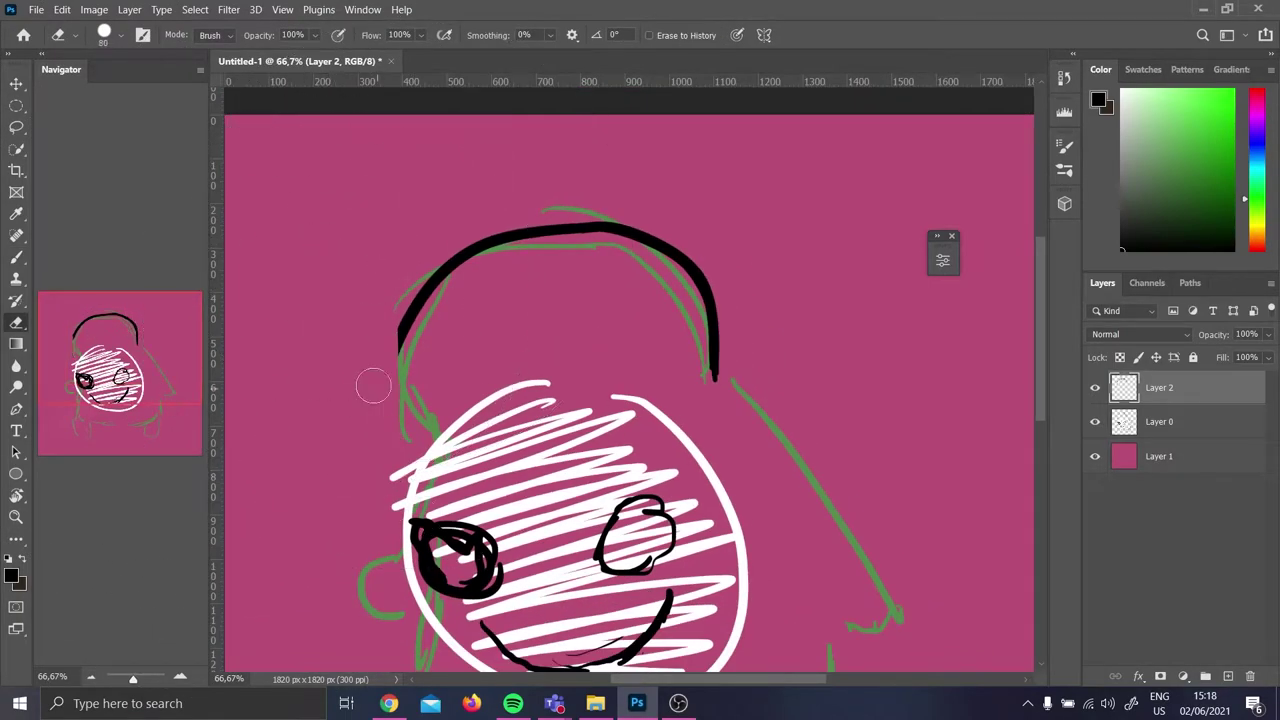
pyautogui.press('b')
pyautogui.moveTo(398, 325); pyautogui.dragTo(413, 427)
# Ink the right side of the body from the hood's end down, finishing in a jagged dripping edge
pyautogui.moveTo(713, 379); pyautogui.dragTo(857, 550)
pyautogui.hotkey('ctrl', 'z')
pyautogui.moveTo(711, 375); pyautogui.dragTo(855, 650)
pyautogui.scroll(-3, 847, 457)
pyautogui.press('[')
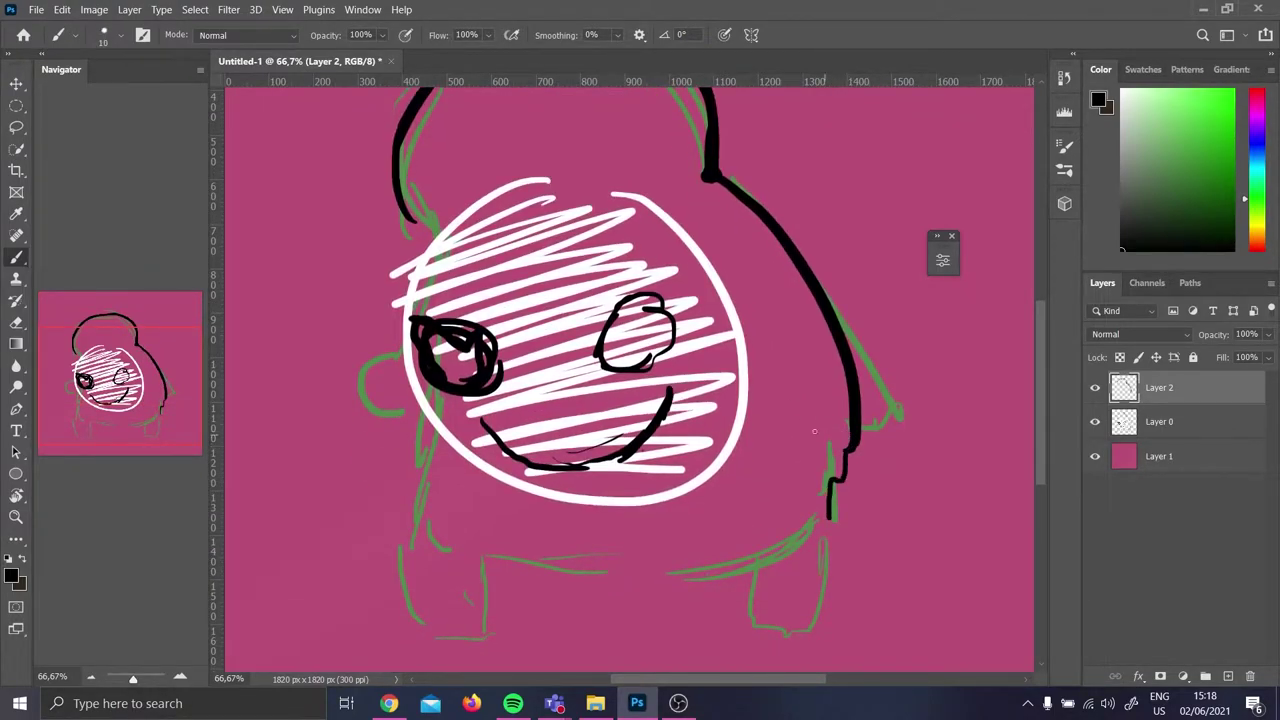
# Thin the lower part of the right body outline by erasing along its inner edge
pyautogui.press('e')
pyautogui.moveTo(844, 437); pyautogui.dragTo(812, 322)
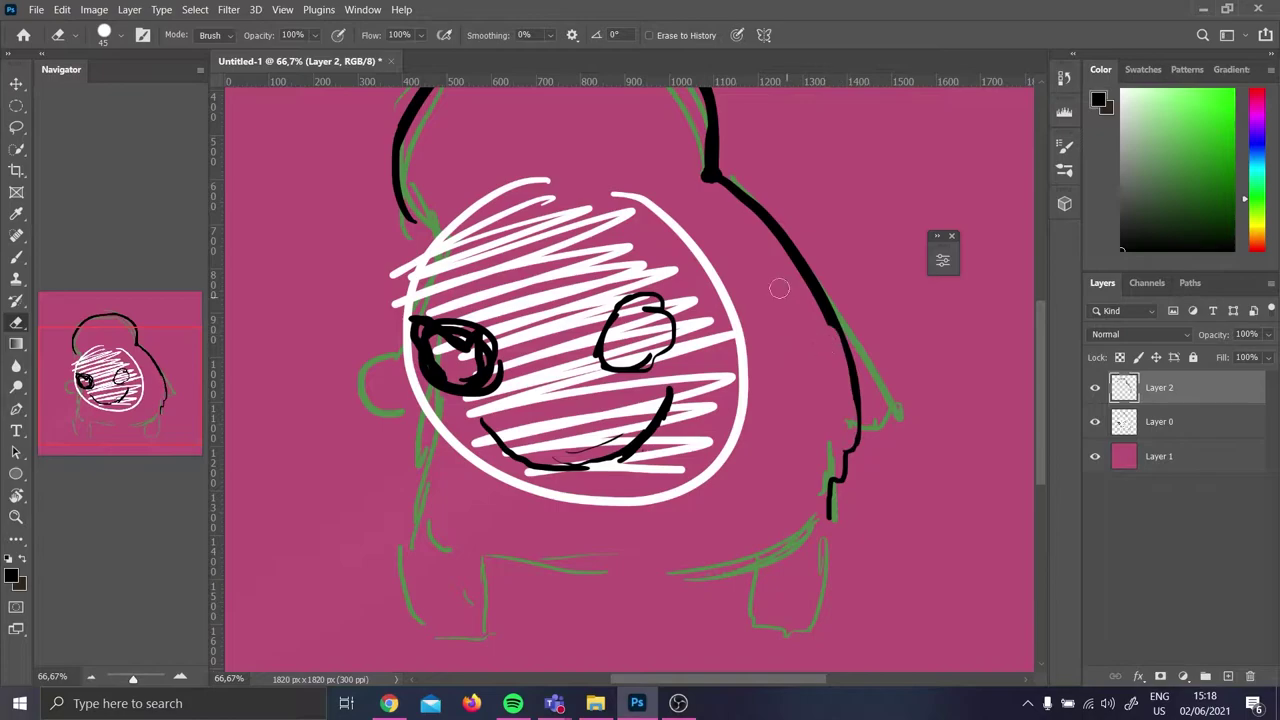
pyautogui.press('b')
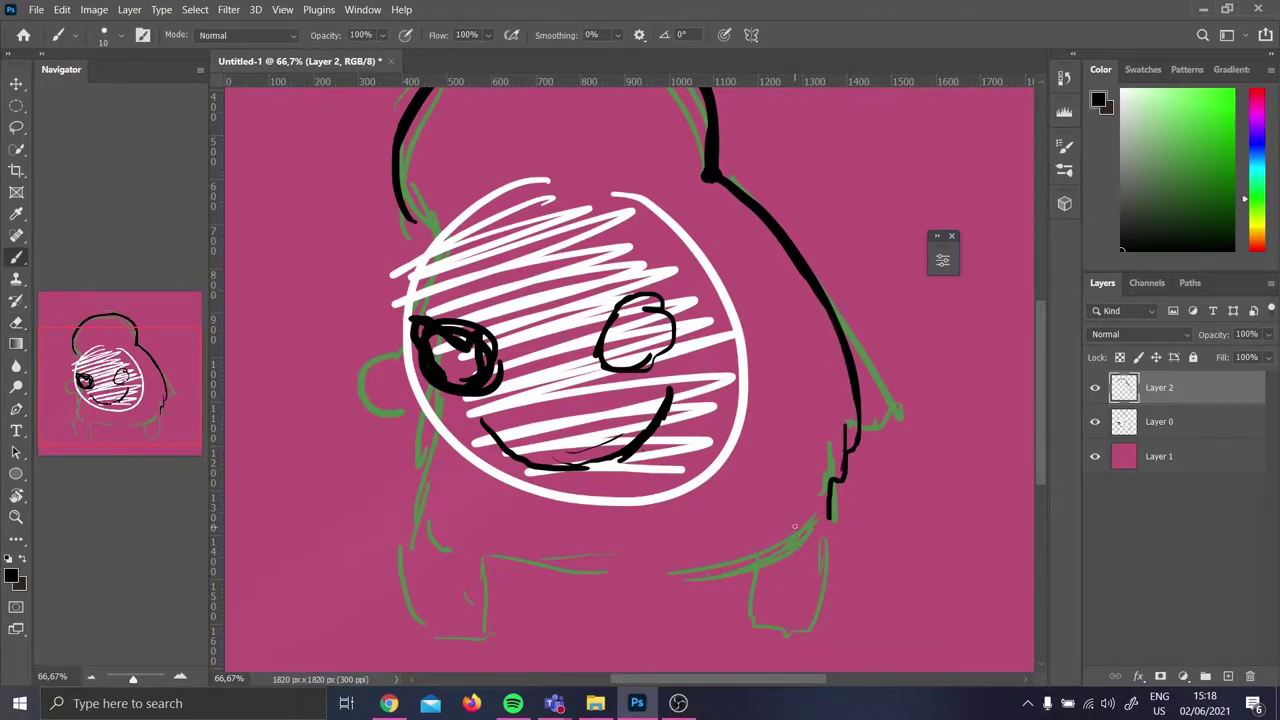
pyautogui.press('e')
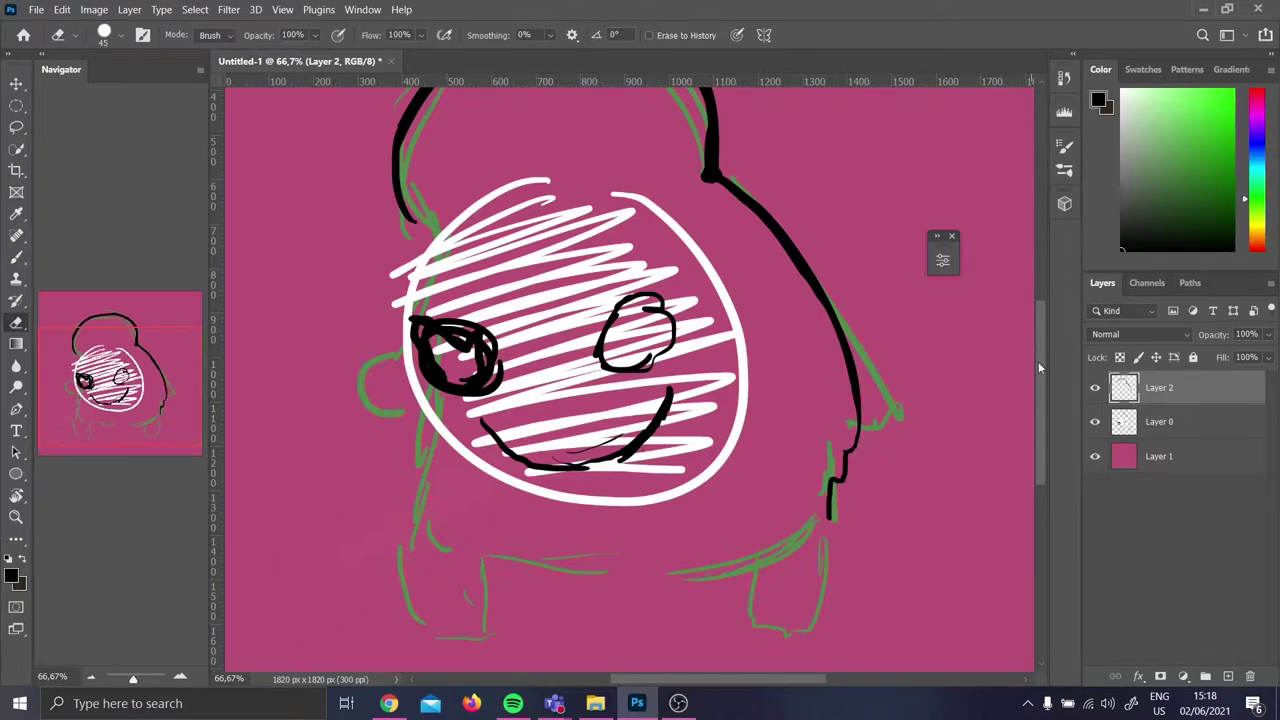
# Extend the body's lower-right edge with black slime drips and add a small drip detail inside the body
pyautogui.moveTo(1041, 350); pyautogui.dragTo(1043, 381)
pyautogui.press('b')
pyautogui.hotkey('ctrl', '+')
pyautogui.moveTo(767, 678); pyautogui.dragTo(802, 678)
pyautogui.moveTo(778, 438); pyautogui.dragTo(770, 460)
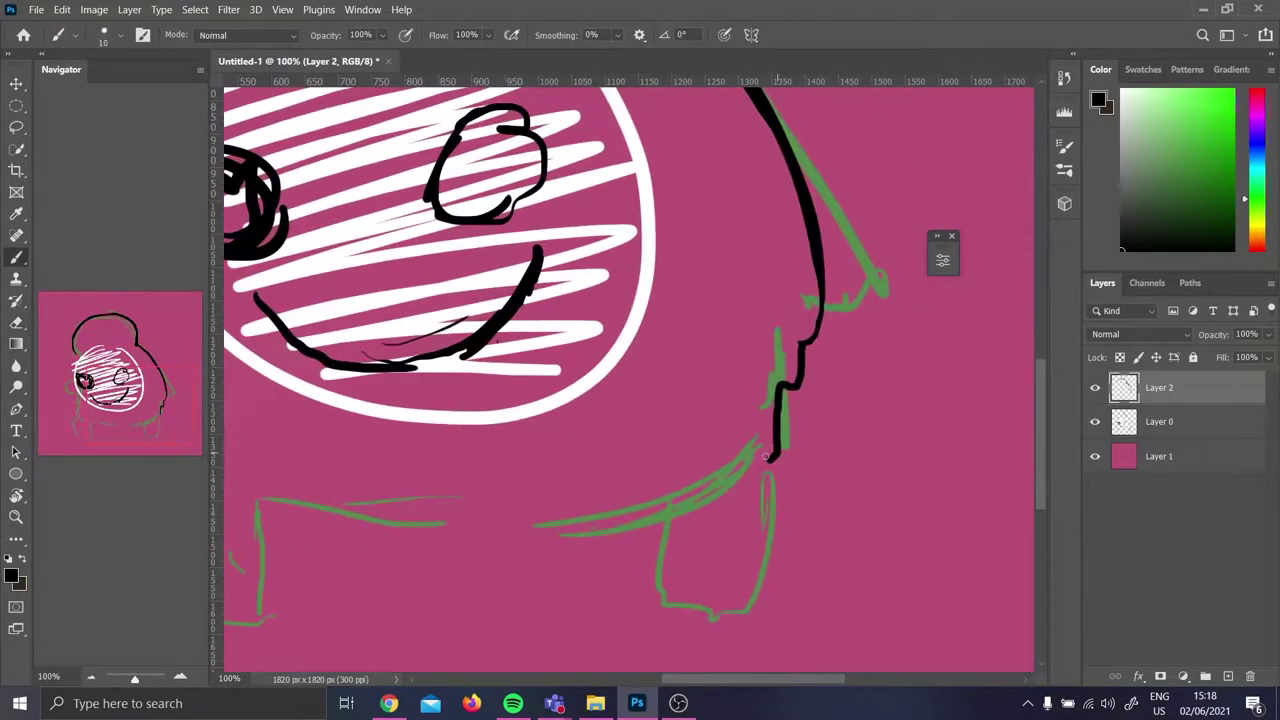
pyautogui.moveTo(742, 377); pyautogui.dragTo(760, 433)
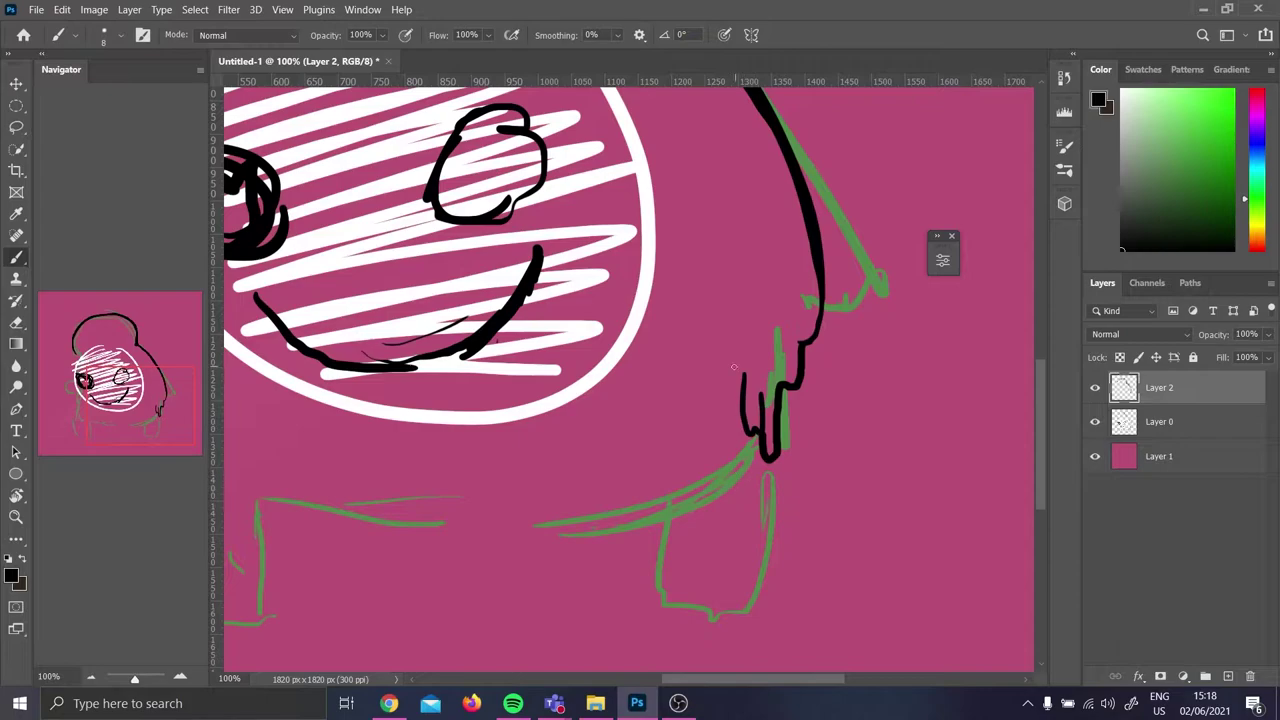
pyautogui.press('e')
pyautogui.press('b')
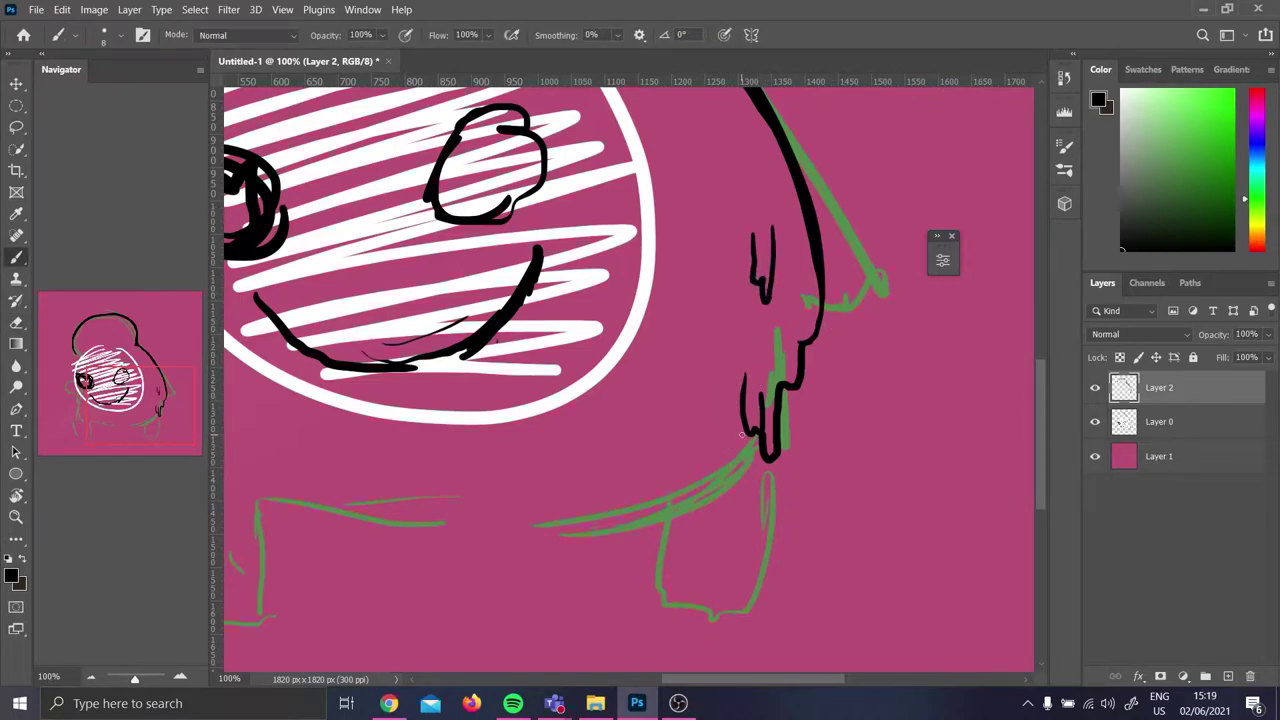
# Ink the right leg with a flat puddle foot and continue into a dripping belly edge towards the left leg
pyautogui.moveTo(718, 468)
pyautogui.mouseDown()
pyautogui.moveTo(685, 585)
pyautogui.moveTo(591, 603)
pyautogui.mouseUp()
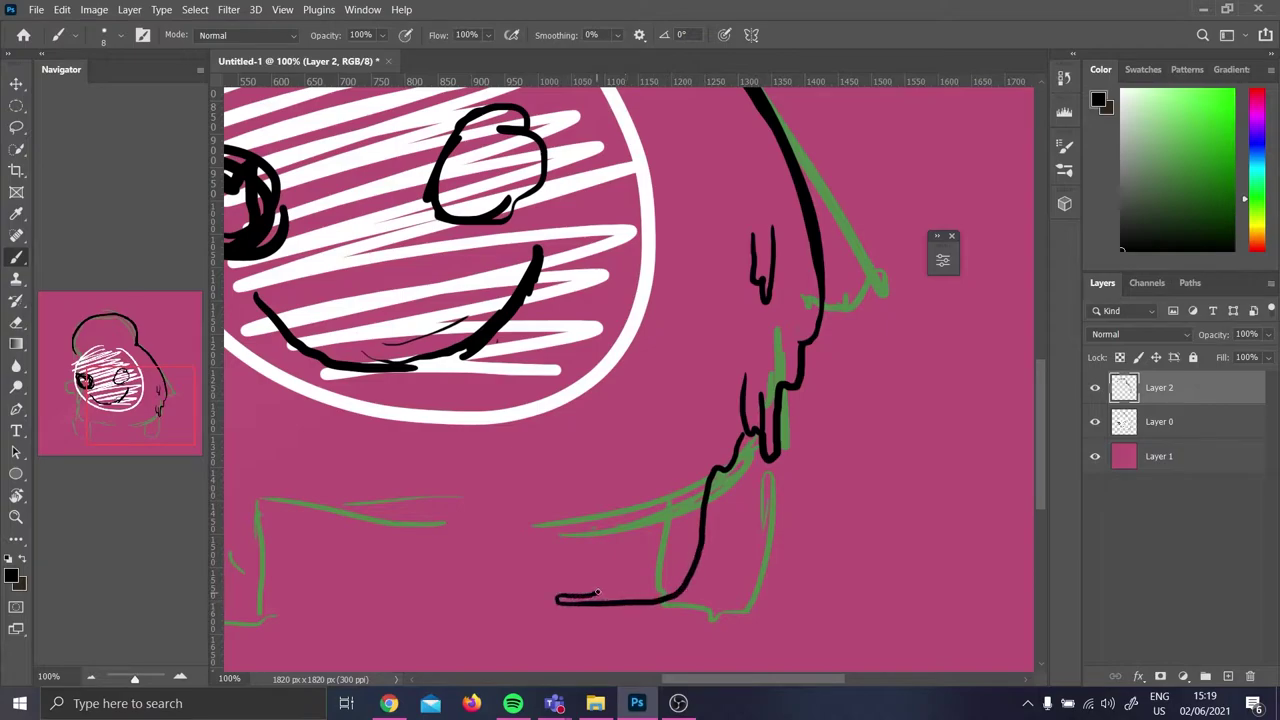
pyautogui.hotkey('ctrl', 'z')
pyautogui.moveTo(723, 497)
pyautogui.mouseDown()
pyautogui.moveTo(665, 629)
pyautogui.moveTo(574, 618)
pyautogui.moveTo(613, 531)
pyautogui.moveTo(442, 523)
pyautogui.mouseUp()
pyautogui.moveTo(734, 679); pyautogui.dragTo(690, 676)
pyautogui.hotkey('ctrl', 'z')
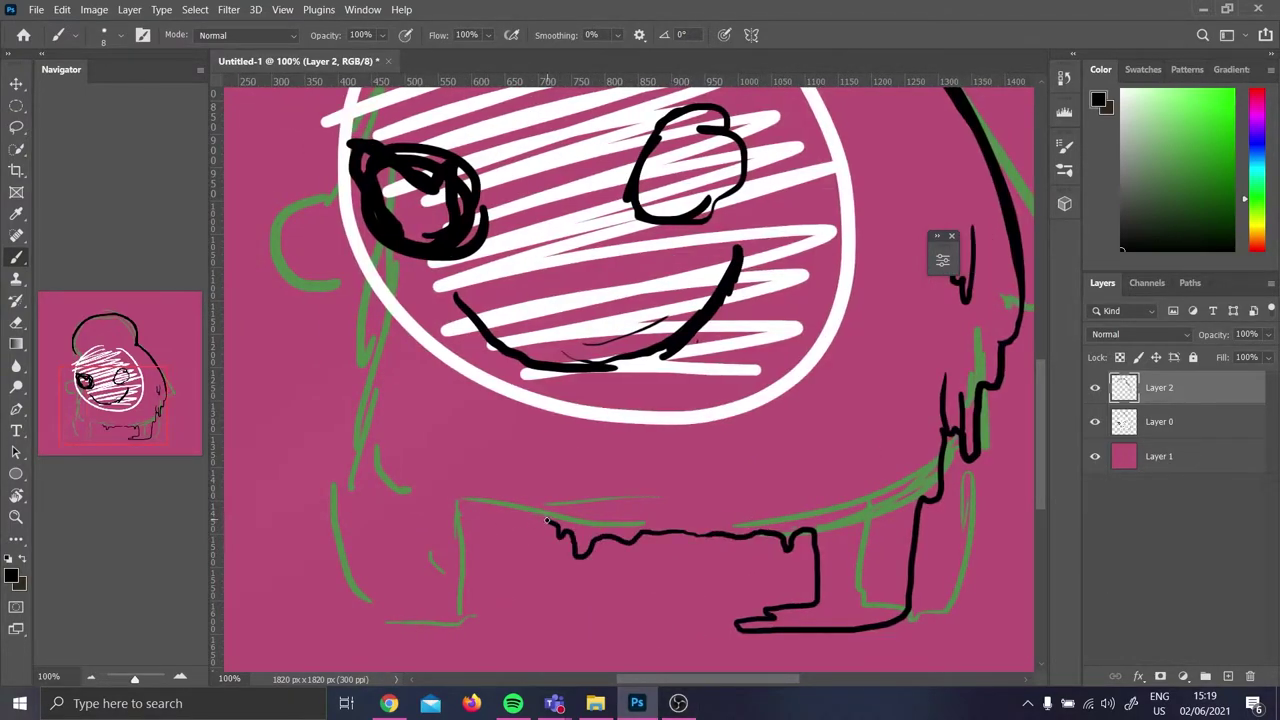
# Erase the outer corner of the right foot and redraw it as a pointed puddle edge
pyautogui.press('e')
pyautogui.moveTo(902, 624); pyautogui.dragTo(883, 621)
pyautogui.press('b')
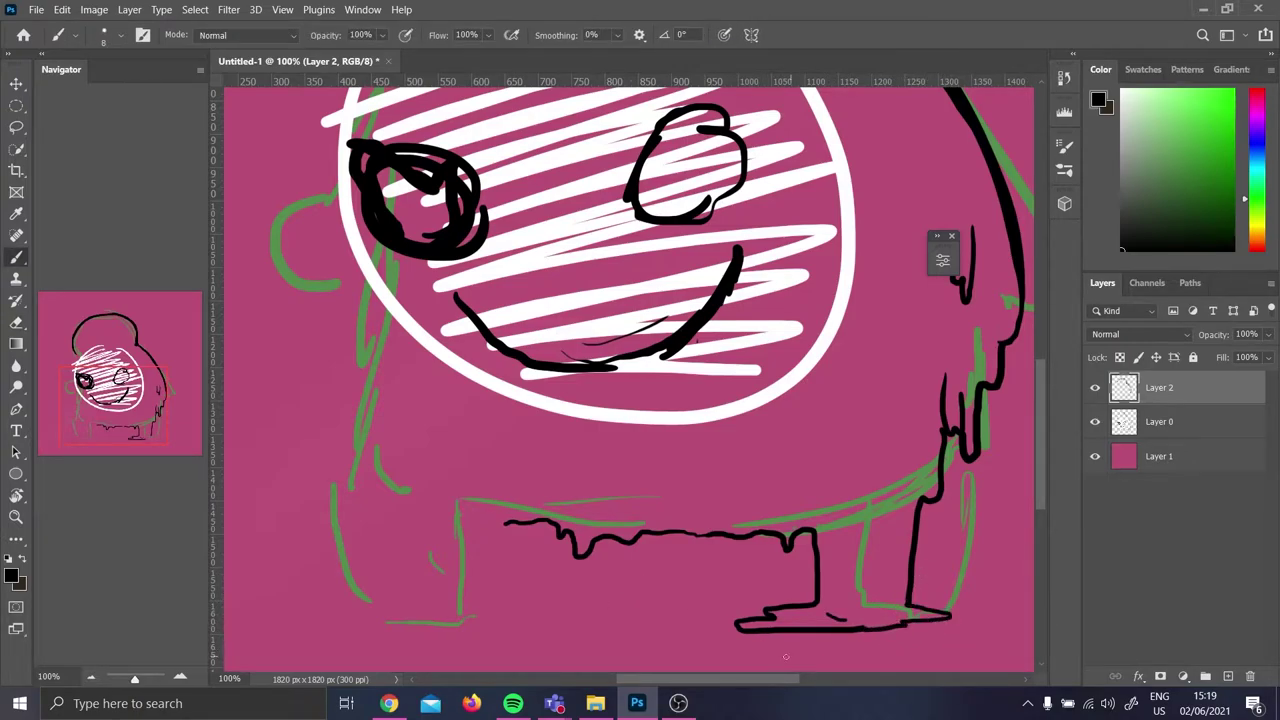
pyautogui.press('e')
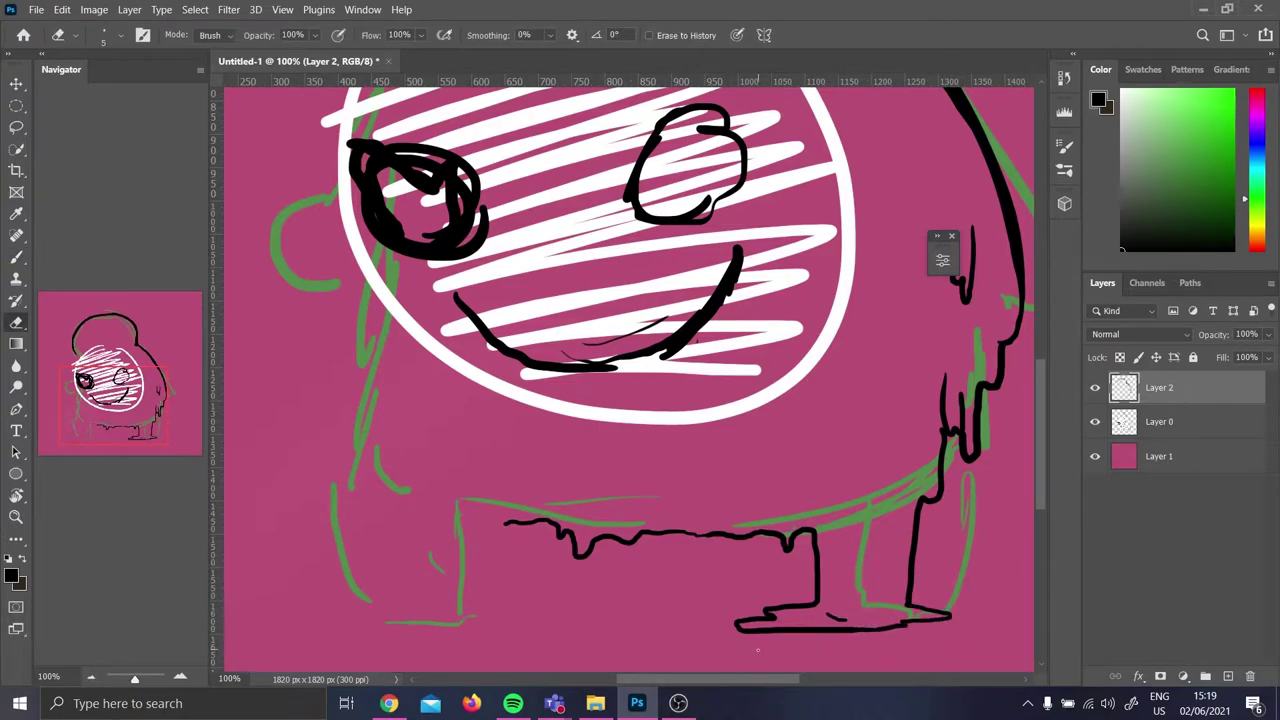
# Ink the base of the left foot as a puddle, redoing the first stroke
pyautogui.press('b')
pyautogui.moveTo(499, 627); pyautogui.dragTo(312, 633)
pyautogui.hotkey('ctrl', 'z')
pyautogui.moveTo(448, 628); pyautogui.dragTo(371, 626)
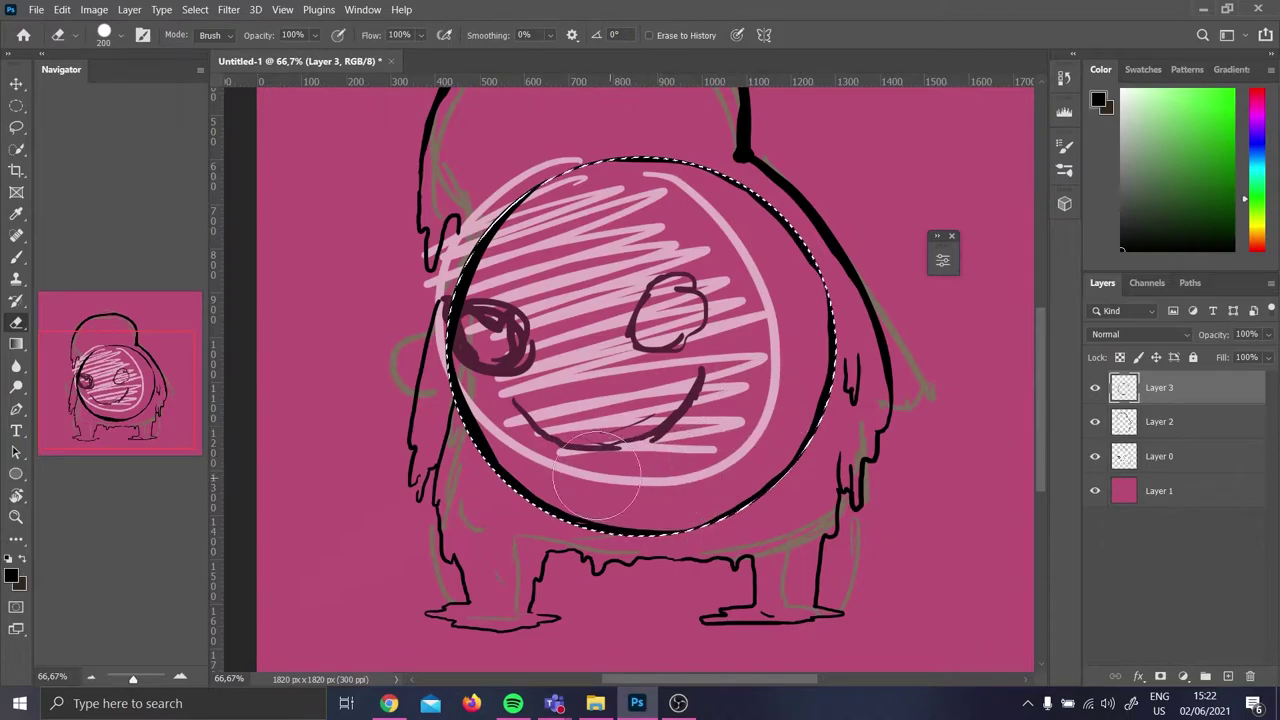
# Thicken the right side of the face circle with black strokes kept inside the circular selection
pyautogui.hotkey('ctrl', 'd')
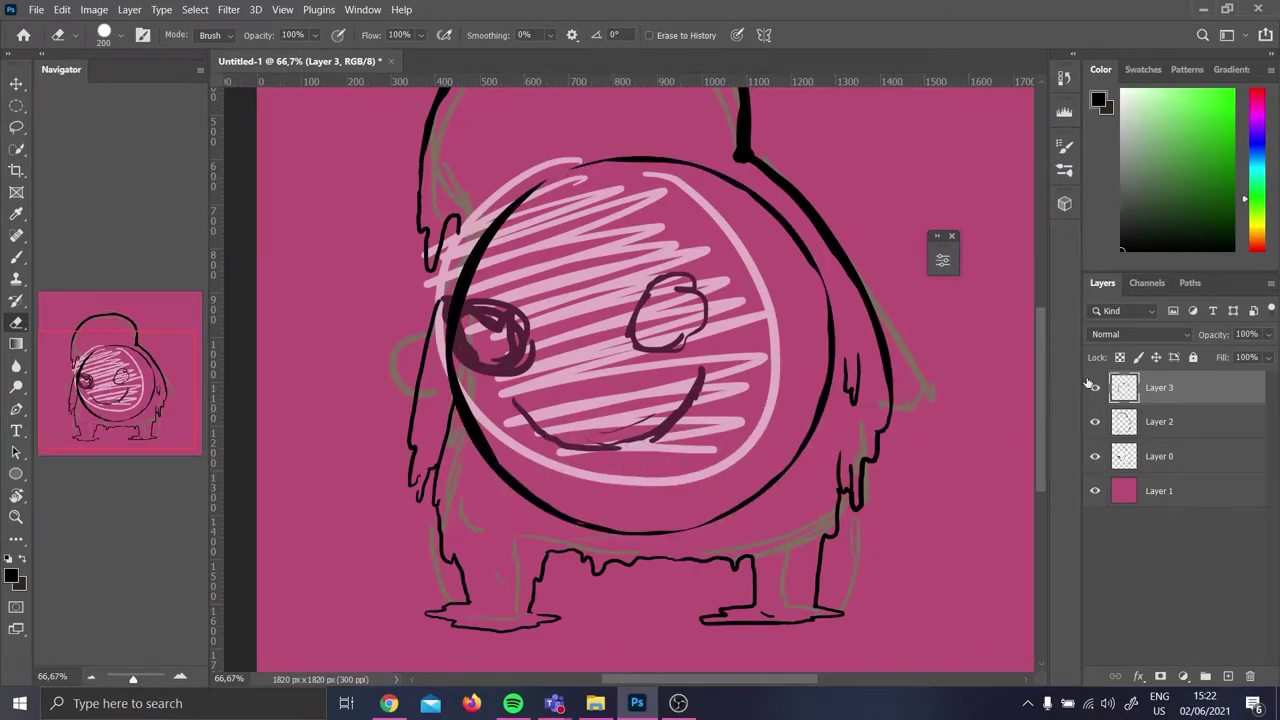
pyautogui.hotkey('ctrl', 'z')
pyautogui.press('b')
pyautogui.moveTo(801, 244)
pyautogui.mouseDown()
pyautogui.moveTo(823, 318)
pyautogui.moveTo(812, 425)
pyautogui.mouseUp()
pyautogui.hotkey('ctrl', 'z')
pyautogui.moveTo(824, 318)
pyautogui.mouseDown()
pyautogui.moveTo(760, 500)
pyautogui.moveTo(676, 530)
pyautogui.mouseUp()
pyautogui.hotkey('ctrl', 'z')
pyautogui.moveTo(790, 440); pyautogui.dragTo(747, 495)
pyautogui.moveTo(688, 164); pyautogui.dragTo(788, 235)
pyautogui.hotkey('ctrl', 'z')
pyautogui.moveTo(700, 170); pyautogui.dragTo(798, 256)
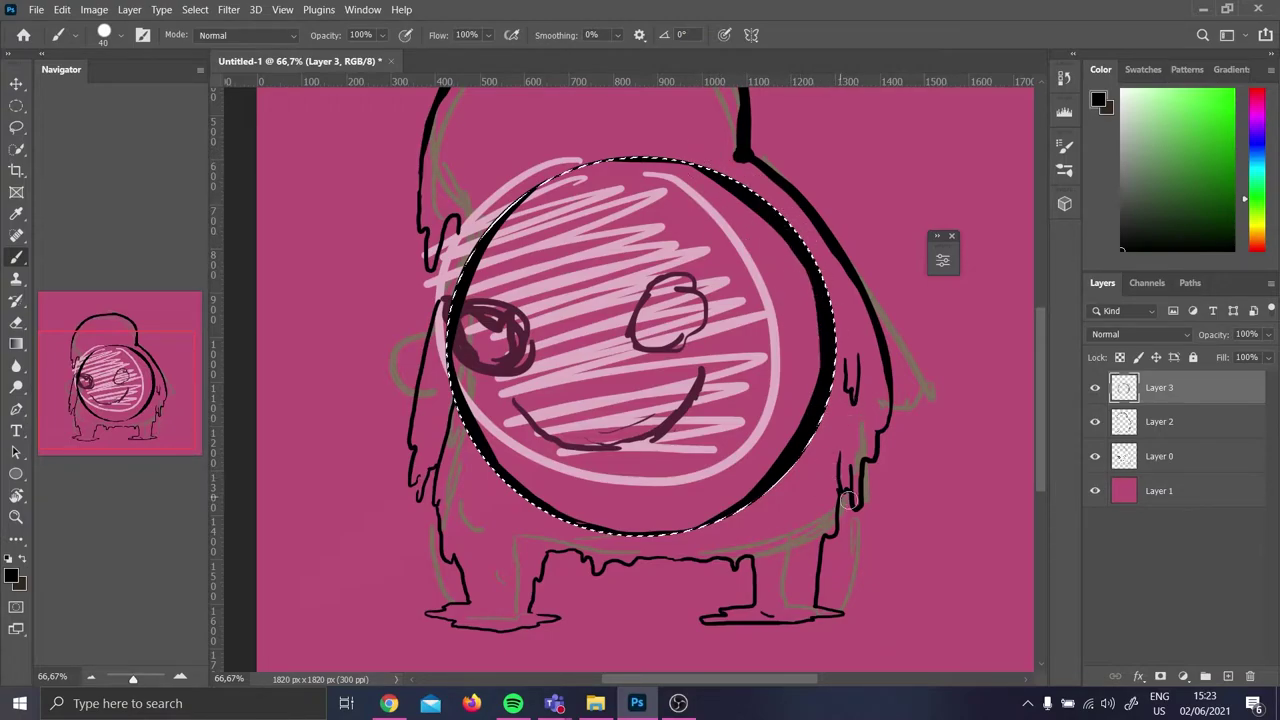
pyautogui.hotkey('ctrl', 'd')
pyautogui.press('e')
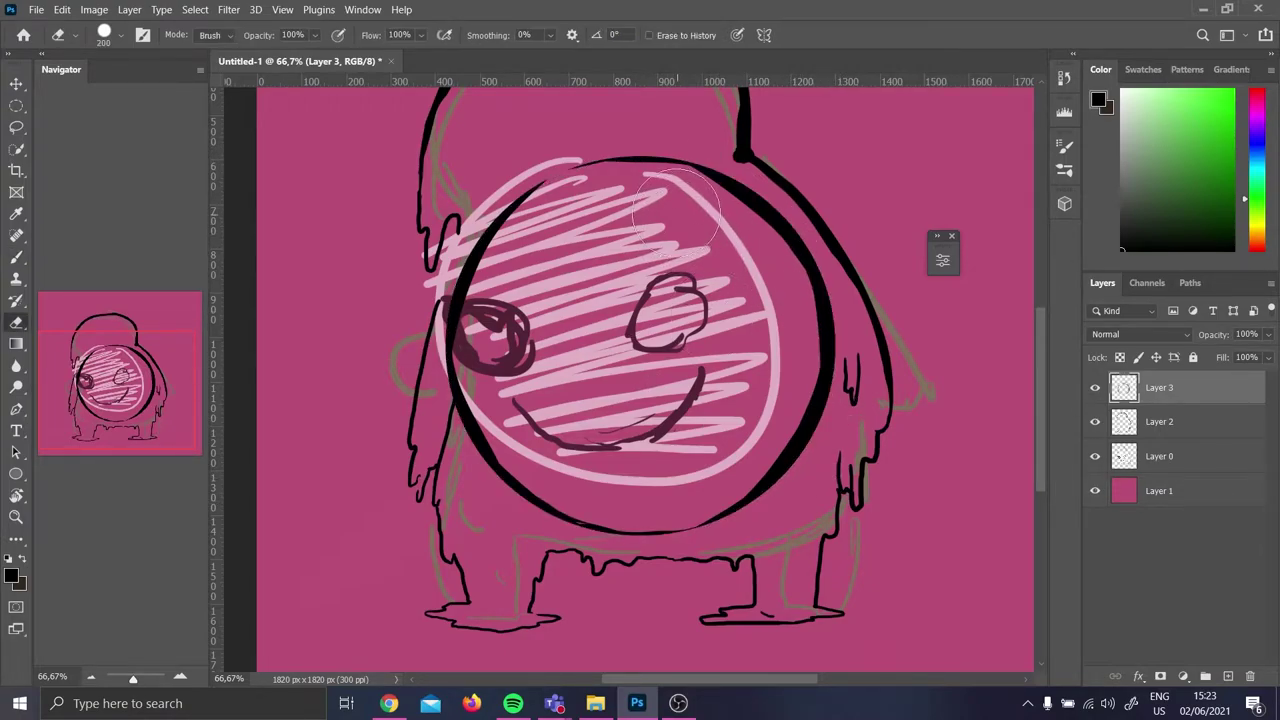
pyautogui.hotkey('ctrl', 'z')
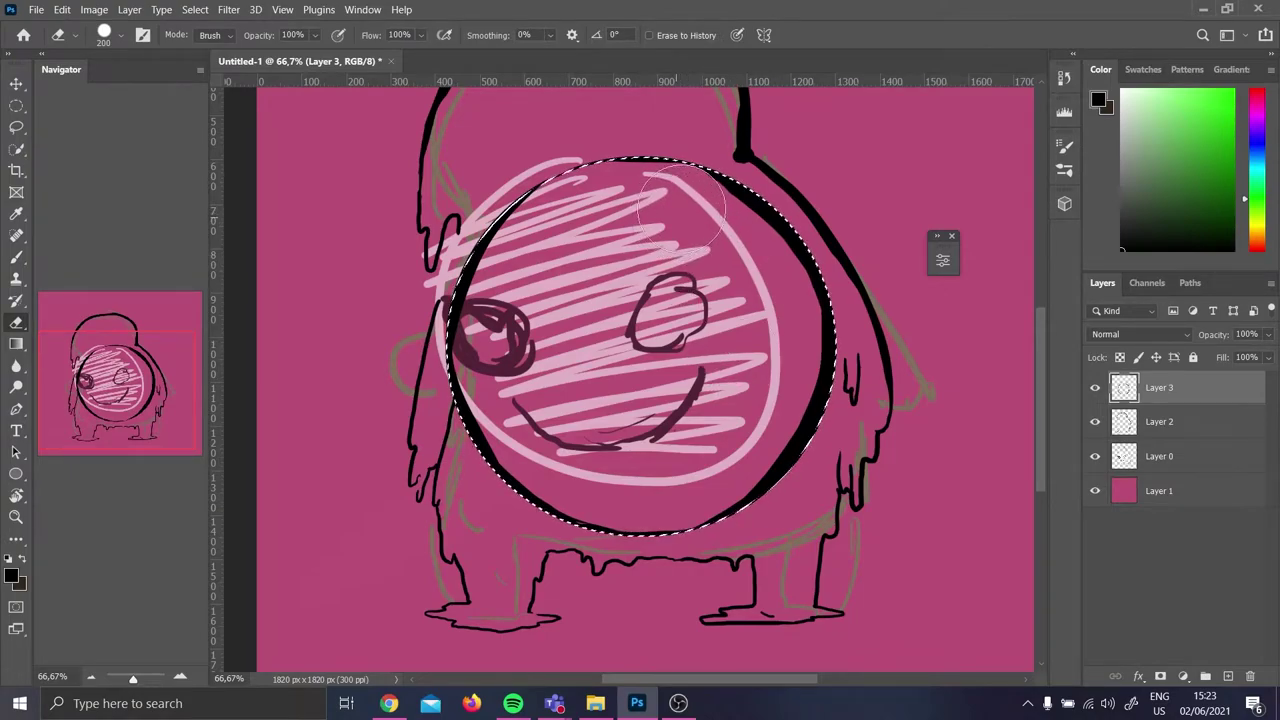
# Cut an offset ellipse out of the circular selection and paint the remaining crescent around the face black
pyautogui.click(16, 105)
pyautogui.moveTo(463, 190)
pyautogui.mouseDown()
pyautogui.moveTo(796, 484)
pyautogui.moveTo(802, 518)
pyautogui.moveTo(740, 470)
pyautogui.moveTo(745, 440)
pyautogui.moveTo(800, 600)
pyautogui.moveTo(688, 375)
pyautogui.moveTo(845, 515)
pyautogui.moveTo(453, 183)
pyautogui.mouseUp()
pyautogui.moveTo(786, 459); pyautogui.dragTo(798, 517)
pyautogui.moveTo(446, 201); pyautogui.dragTo(812, 537)
pyautogui.hotkey('ctrl', 'z')
pyautogui.hotkey('ctrl', 'z')
pyautogui.press('b')
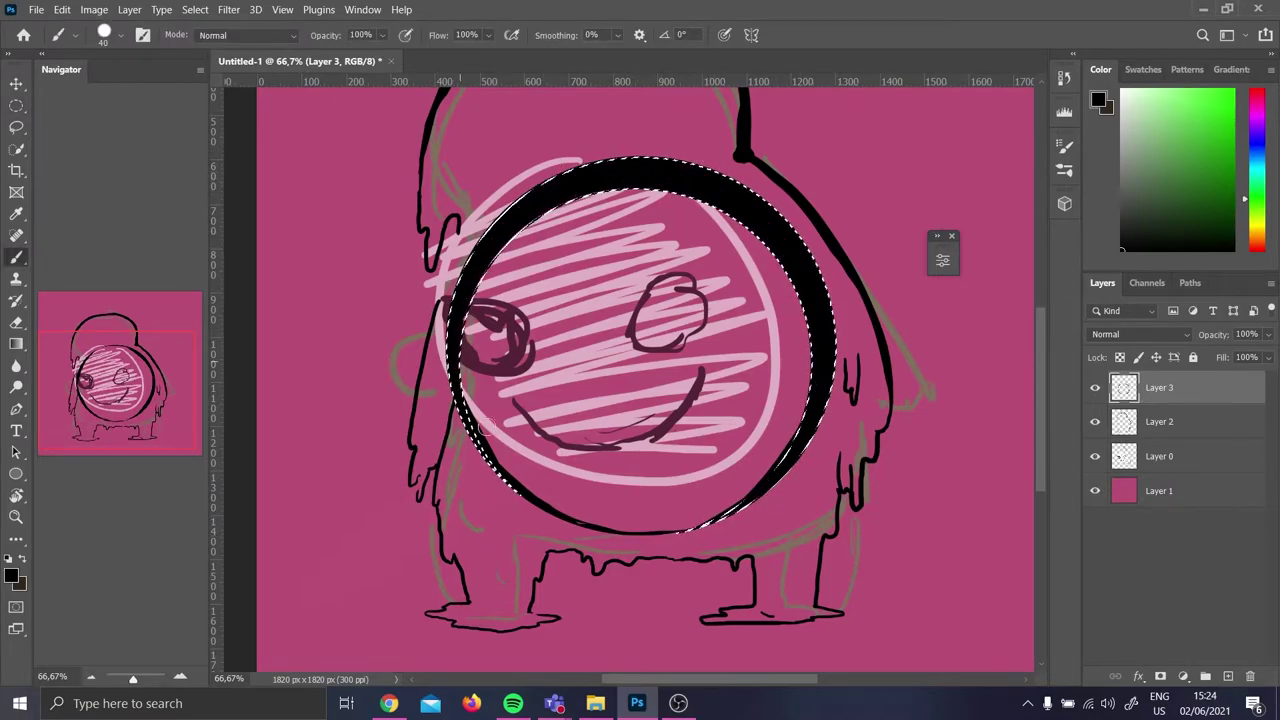
# Invert the selection and erase the excess black along the ring's lower inner edge
pyautogui.click(195, 9)
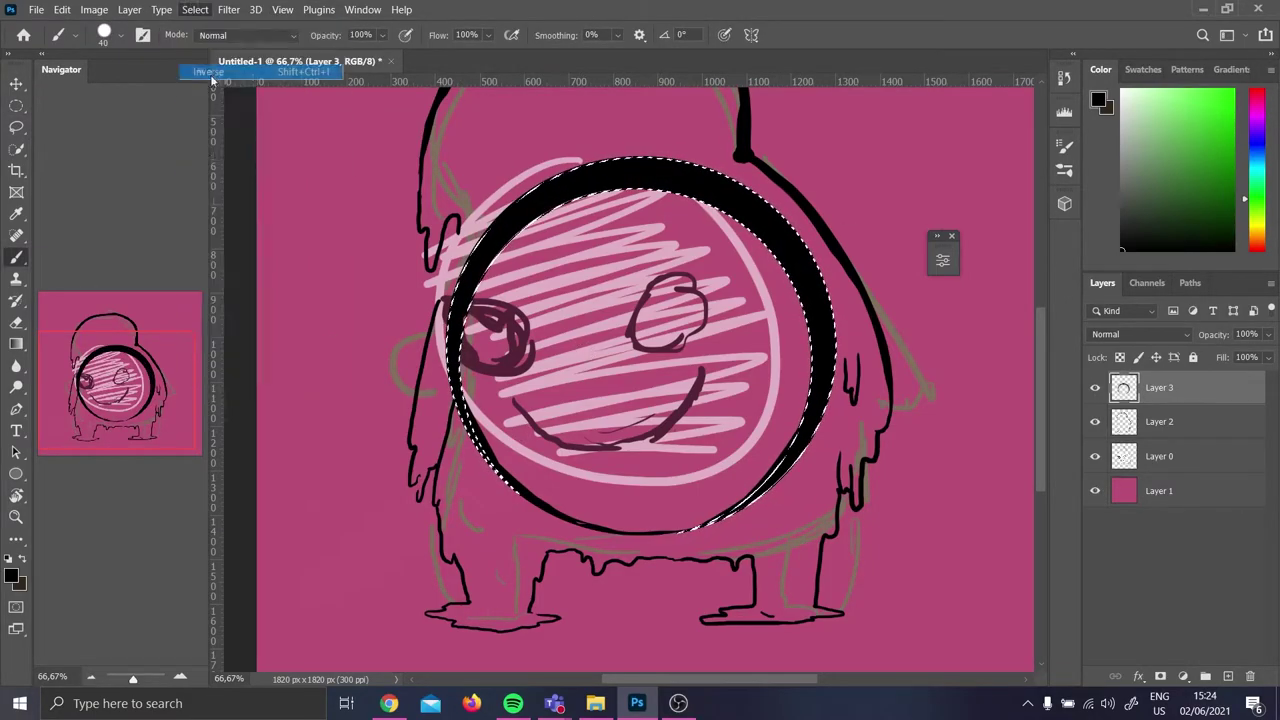
pyautogui.click(210, 73)
pyautogui.press('e')
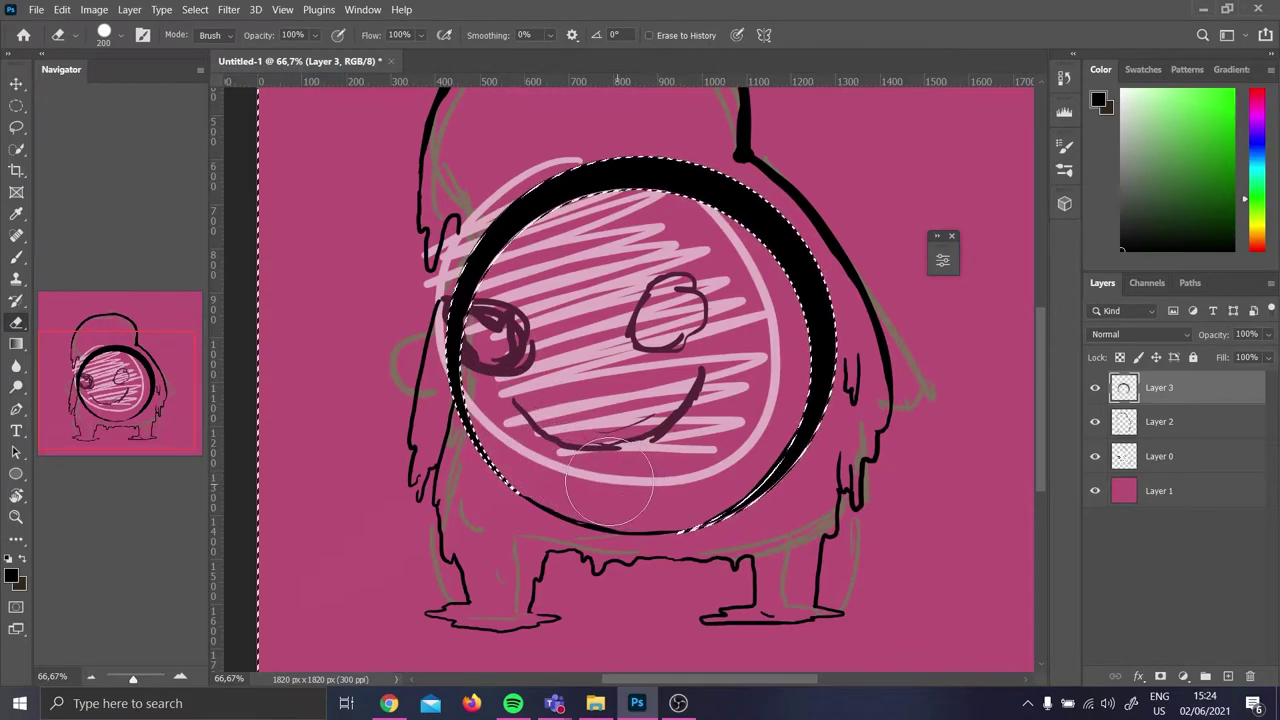
pyautogui.hotkey('ctrl', 'd')
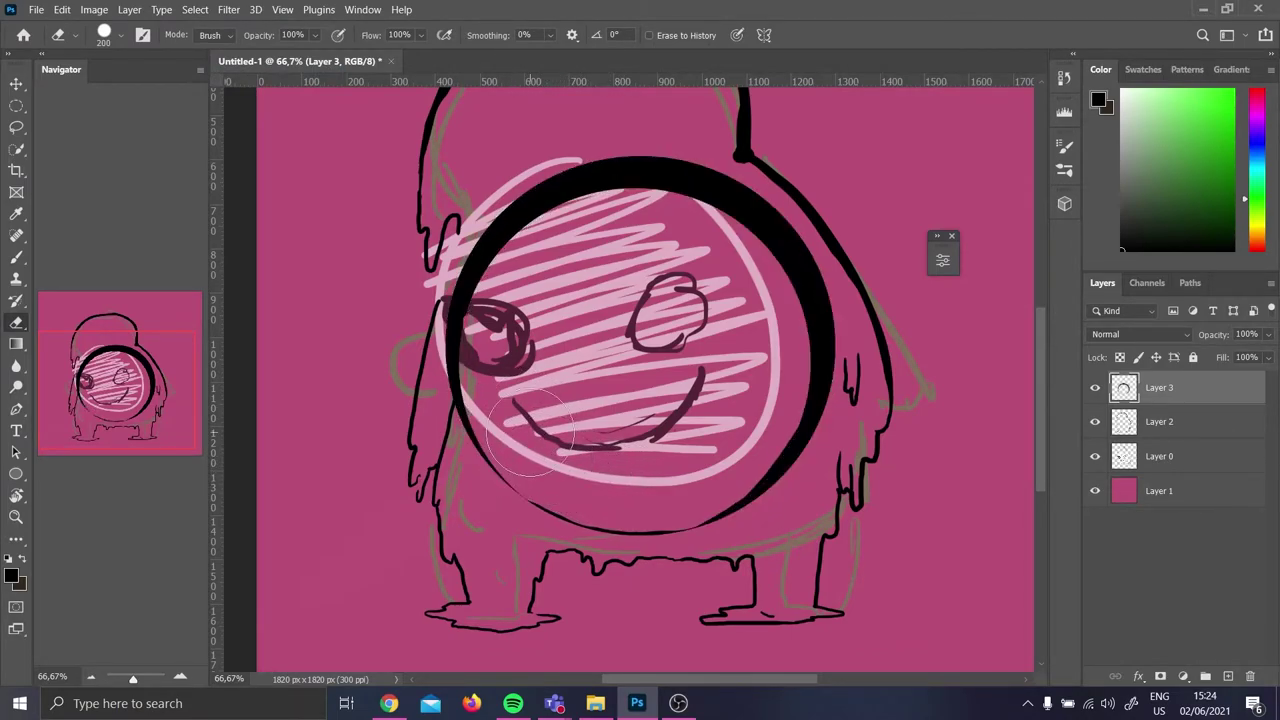
# Rotate the black face ring clockwise and shift it slightly left to fit the face sketch
pyautogui.hotkey('ctrl', 't')
pyautogui.moveTo(840, 130); pyautogui.dragTo(914, 236)
pyautogui.moveTo(750, 322)
pyautogui.mouseDown()
pyautogui.moveTo(696, 339)
pyautogui.moveTo(734, 329)
pyautogui.moveTo(727, 320)
pyautogui.mouseUp()
pyautogui.press('Return')
# Add a new layer between Layer 2 and Layer 0 and choose a bright green foreground colour
pyautogui.hotkey('alt', '[')
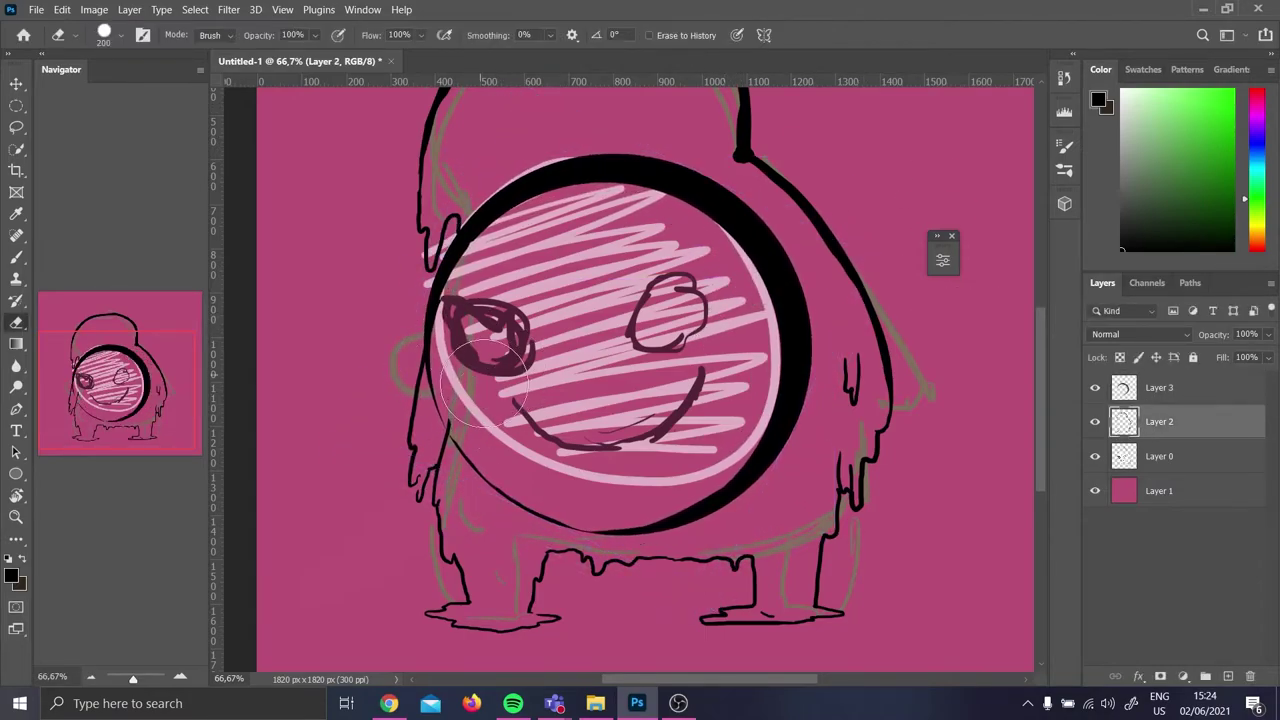
pyautogui.hotkey('alt', '[')
pyautogui.click(1228, 676)
pyautogui.click(1203, 91)
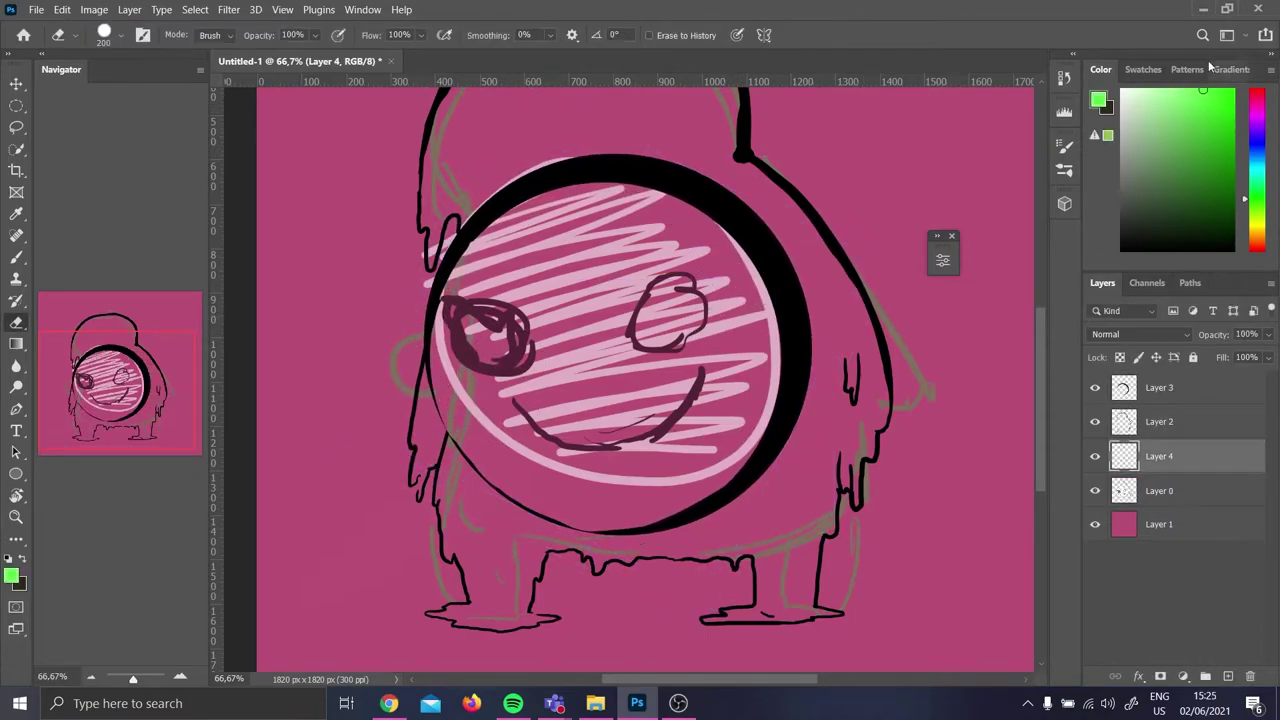
# Paint the right leg's outer edge and the right side of the body bright green with a 30 px brush
pyautogui.press('b')
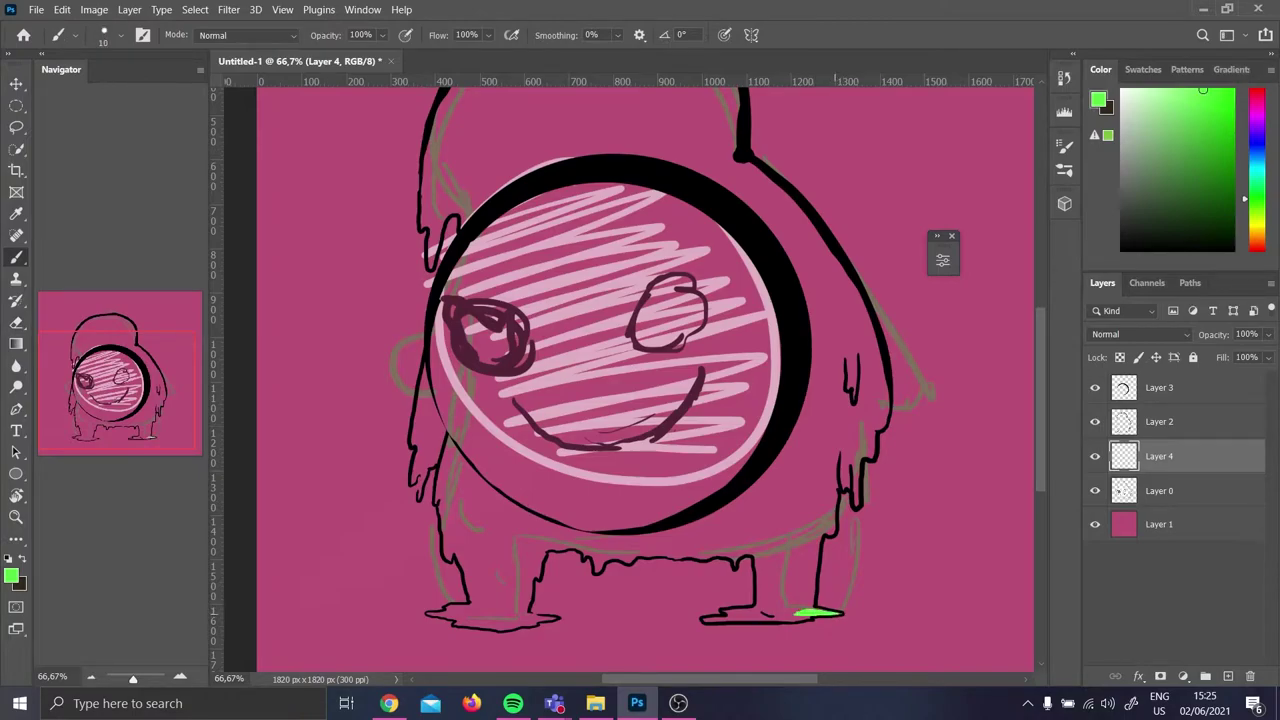
pyautogui.press(']')
pyautogui.press(']')
pyautogui.moveTo(800, 605)
pyautogui.mouseDown()
pyautogui.moveTo(795, 545)
pyautogui.moveTo(808, 600)
pyautogui.moveTo(831, 393)
pyautogui.moveTo(805, 245)
pyautogui.moveTo(712, 155)
pyautogui.moveTo(790, 215)
pyautogui.moveTo(872, 329)
pyautogui.moveTo(867, 366)
pyautogui.moveTo(680, 525)
pyautogui.moveTo(850, 440)
pyautogui.moveTo(827, 528)
pyautogui.moveTo(836, 465)
pyautogui.mouseUp()
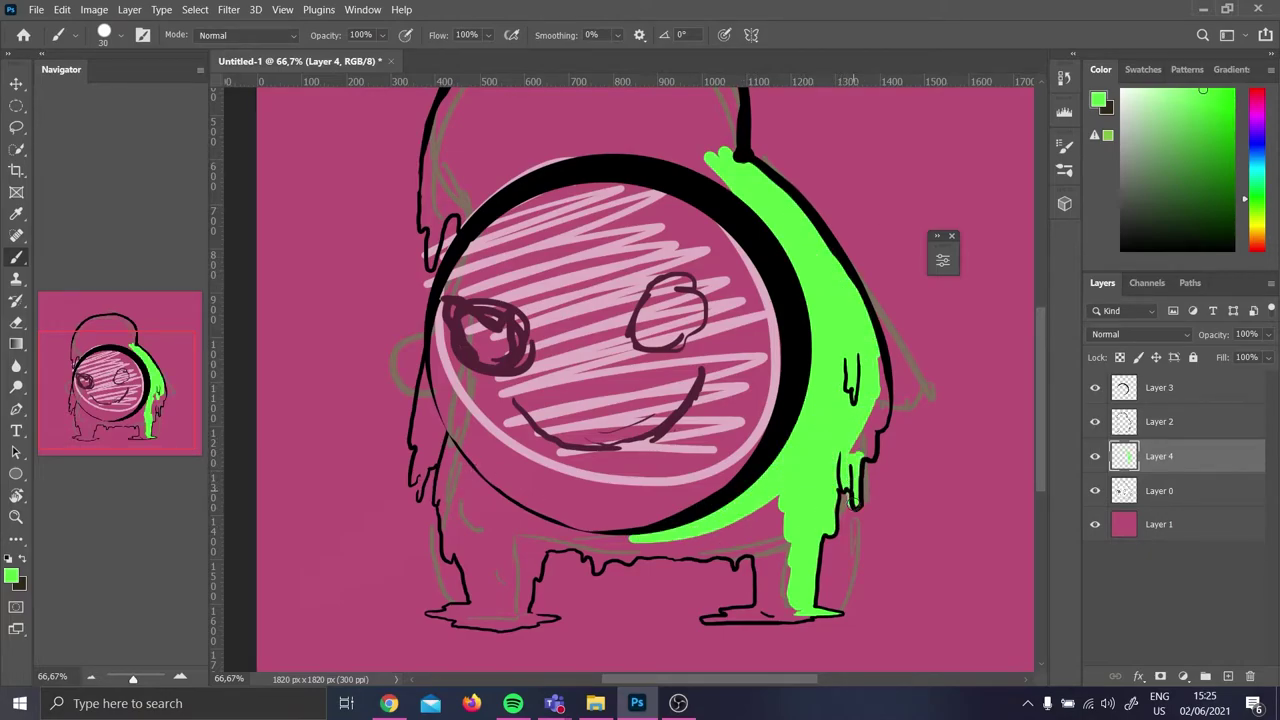
# Fill the remaining gaps in the right body drips and the right foot puddle with green
pyautogui.hotkey('ctrl', '+')
pyautogui.moveTo(1041, 436); pyautogui.dragTo(1041, 475)
pyautogui.press('e')
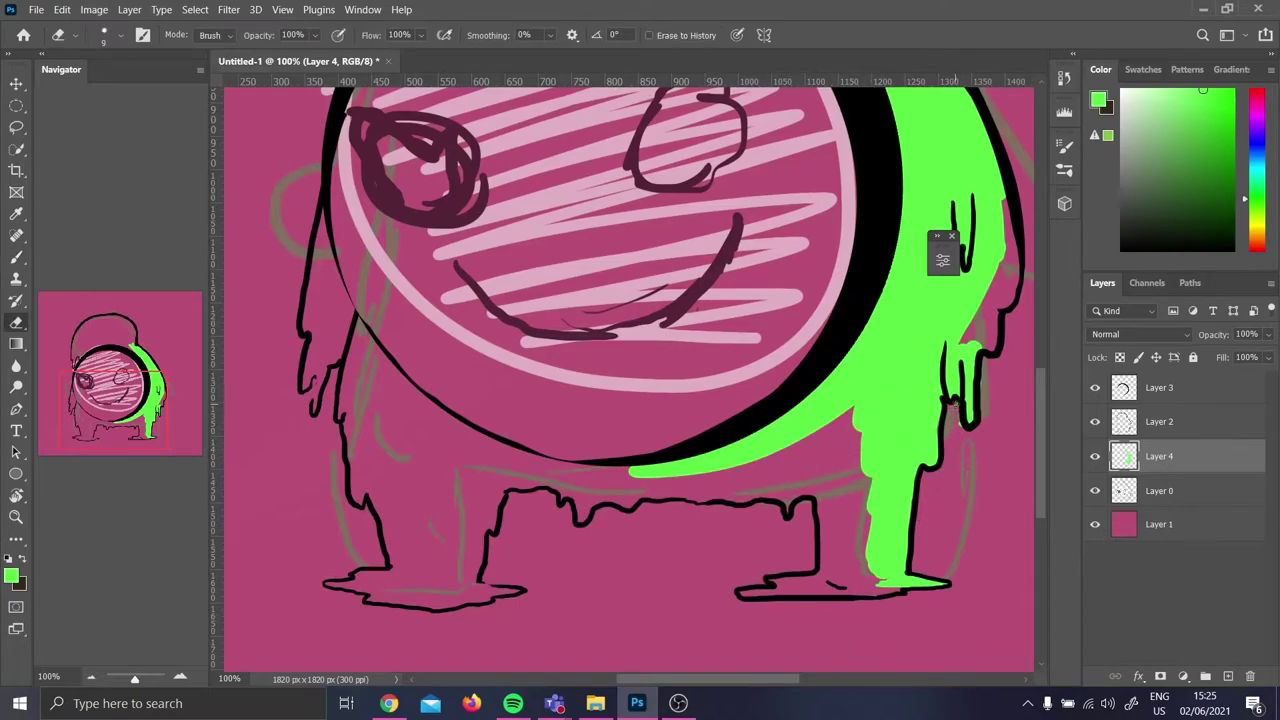
pyautogui.press('b')
pyautogui.moveTo(988, 345)
pyautogui.mouseDown()
pyautogui.moveTo(1001, 225)
pyautogui.moveTo(1006, 300)
pyautogui.mouseUp()
pyautogui.moveTo(888, 588); pyautogui.dragTo(765, 588)
pyautogui.press('[')
pyautogui.press('[')
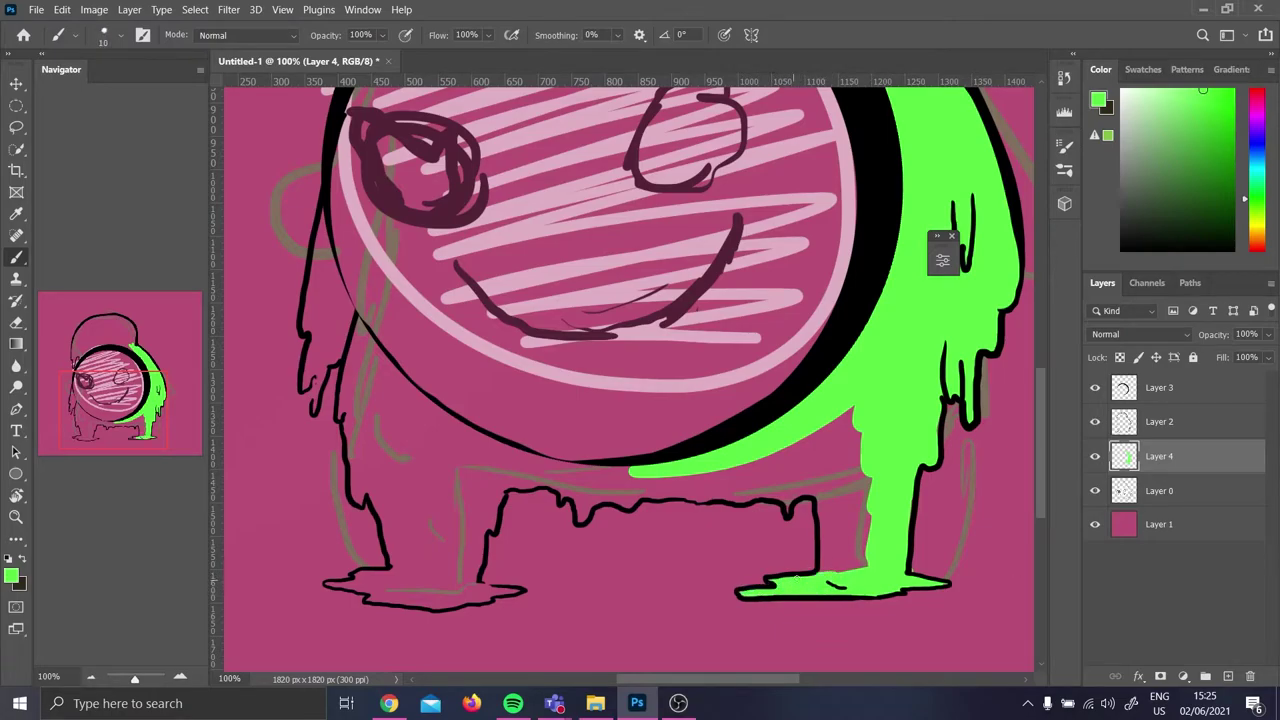
# Fill the rest of the right leg and the adjoining belly area with green using a 35 px brush
pyautogui.press(']')
pyautogui.press(']')
pyautogui.press(']')
pyautogui.press(']')
pyautogui.press(']')
pyautogui.moveTo(830, 540); pyautogui.dragTo(832, 468)
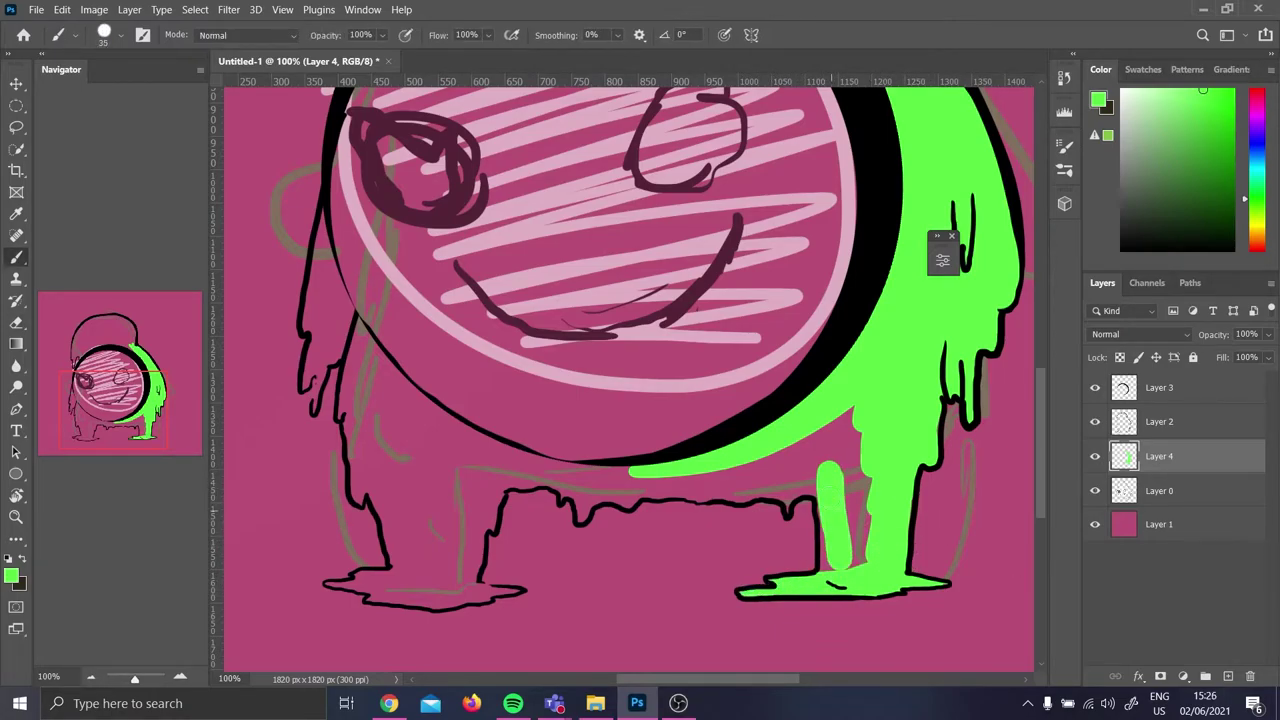
pyautogui.moveTo(834, 558)
pyautogui.mouseDown()
pyautogui.moveTo(853, 410)
pyautogui.moveTo(787, 510)
pyautogui.moveTo(755, 464)
pyautogui.moveTo(736, 496)
pyautogui.moveTo(692, 492)
pyautogui.moveTo(804, 438)
pyautogui.mouseUp()
# Reduce the brush to 15 px and paint green inside the left foot puddle
pyautogui.press('[')
pyautogui.press('[')
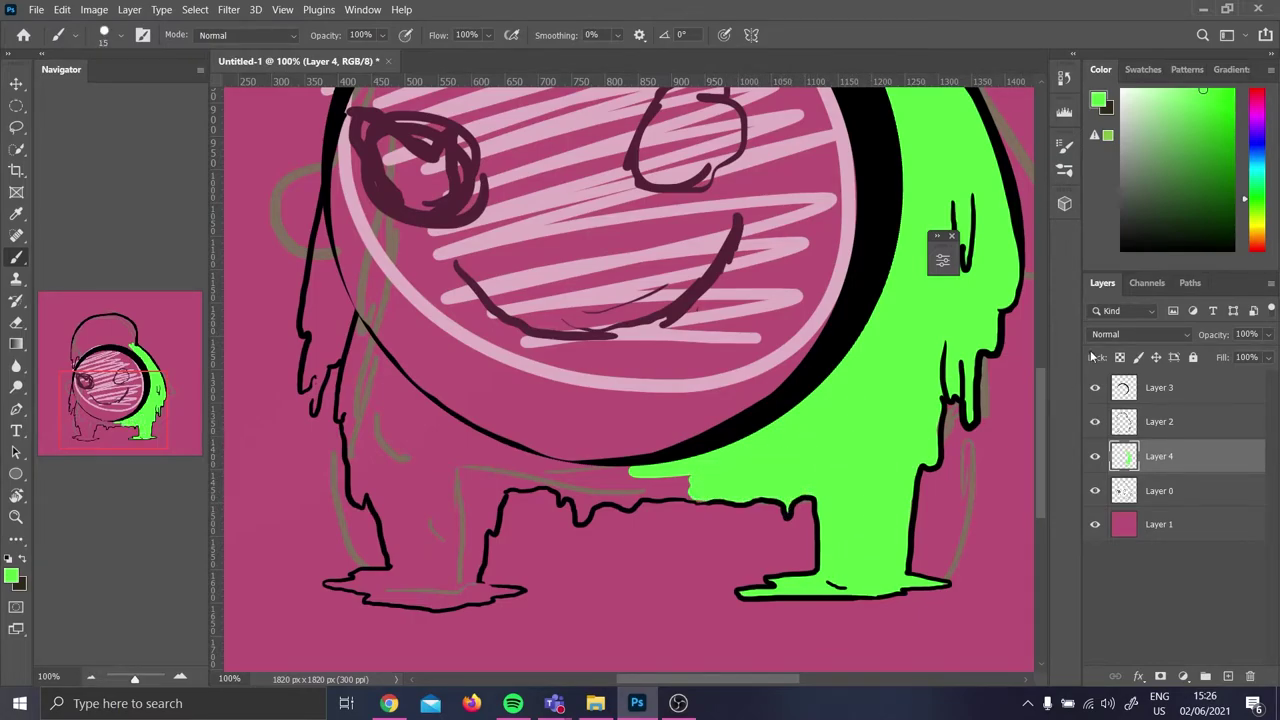
pyautogui.moveTo(510, 591)
pyautogui.mouseDown()
pyautogui.moveTo(372, 600)
pyautogui.moveTo(385, 588)
pyautogui.mouseUp()
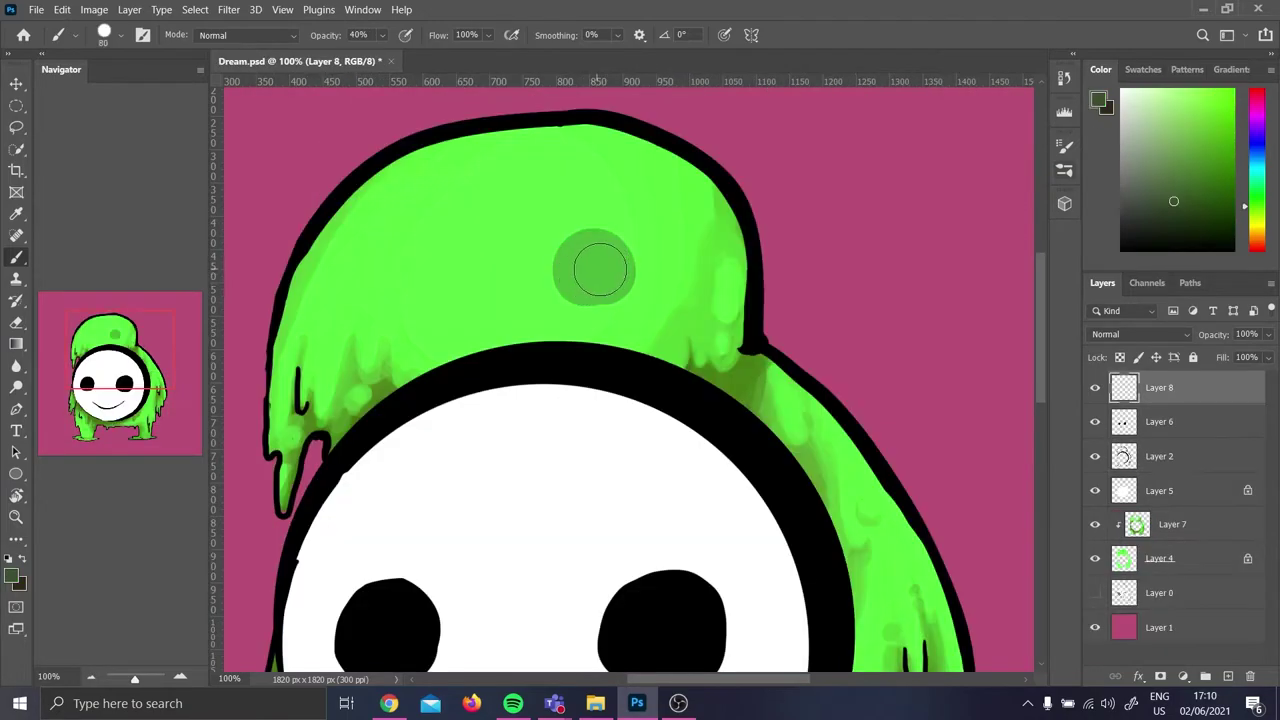
# Paint two dark green teardrop eye marks on the hood, extending the right one down to the face ring
pyautogui.moveTo(590, 265); pyautogui.dragTo(589, 316)
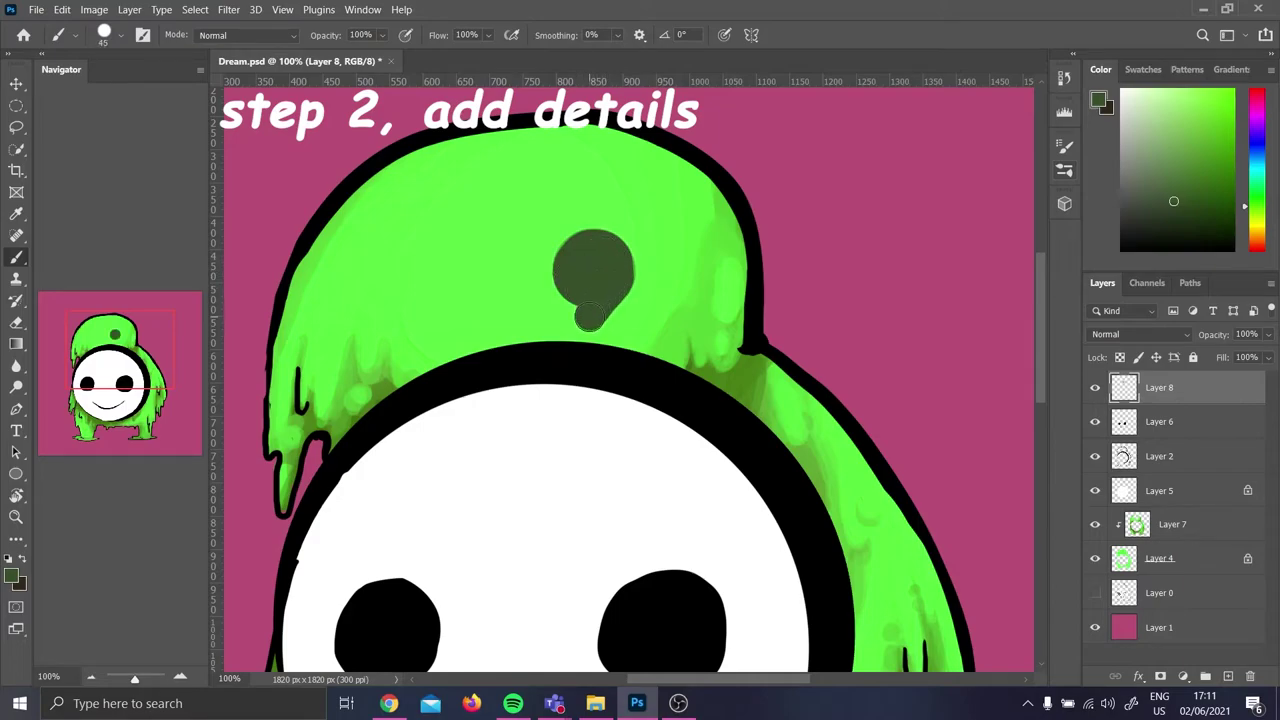
pyautogui.moveTo(581, 256)
pyautogui.mouseDown()
pyautogui.moveTo(571, 289)
pyautogui.moveTo(585, 317)
pyautogui.mouseUp()
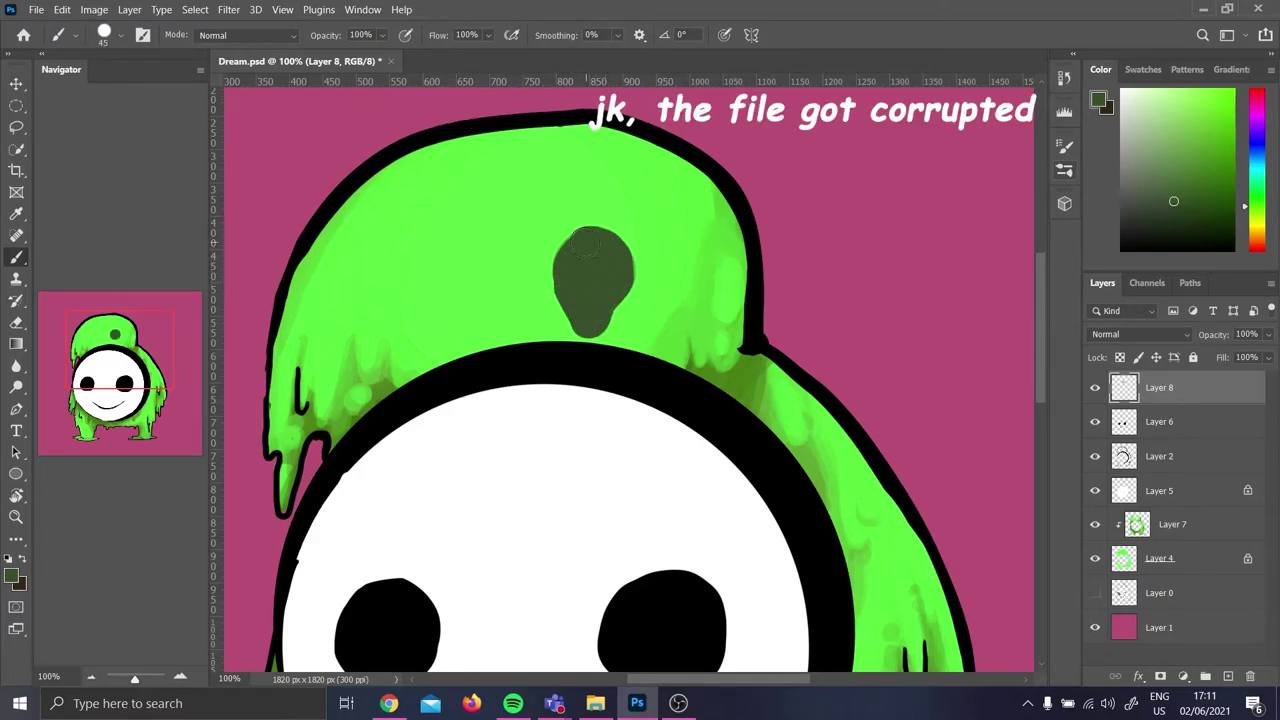
pyautogui.moveTo(419, 287); pyautogui.dragTo(374, 317)
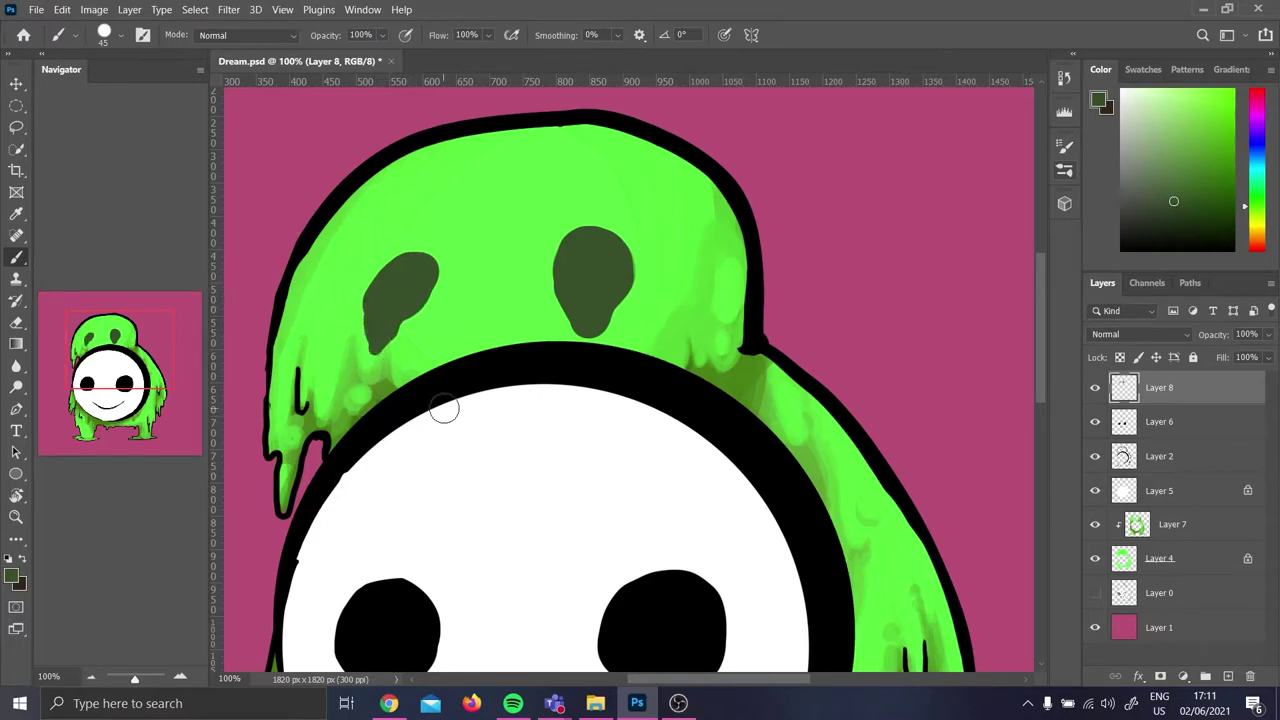
pyautogui.moveTo(588, 323); pyautogui.dragTo(586, 345)
# Move the eye-mark layer, Layer 8, down the stack to just below Layer 2
pyautogui.press('e')
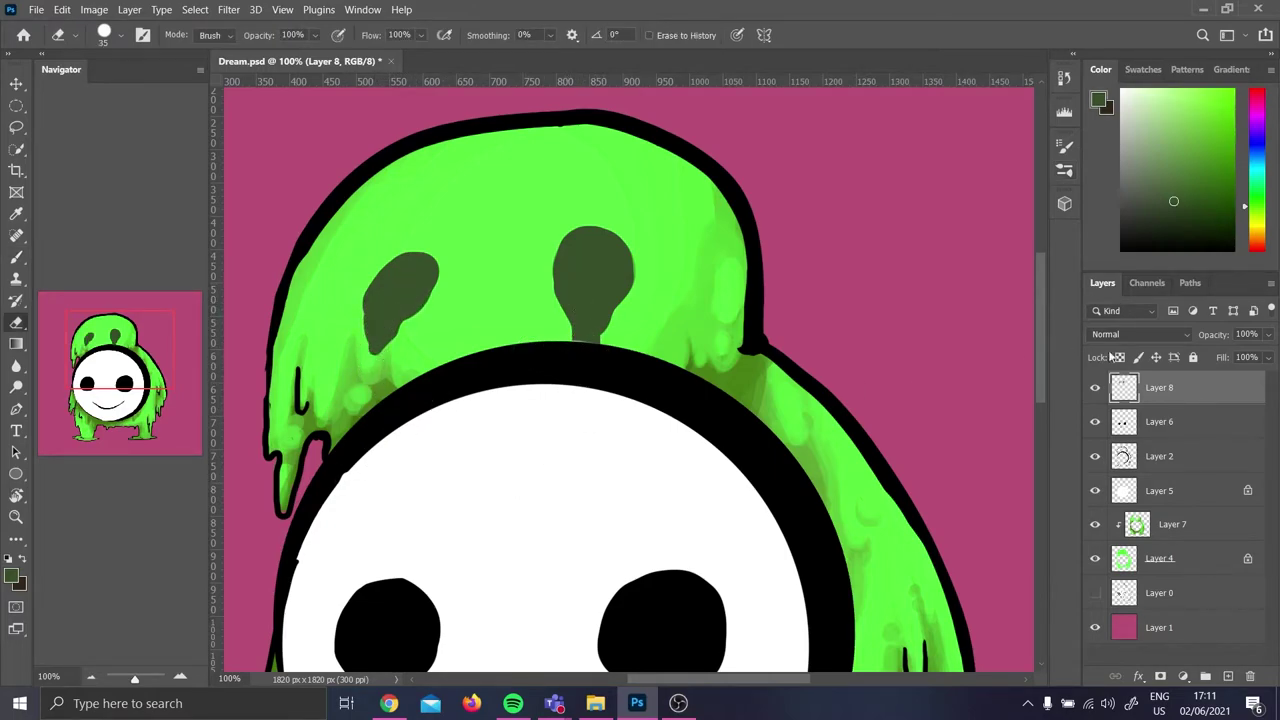
pyautogui.hotkey('ctrl', '[')
pyautogui.hotkey('ctrl', '[')
pyautogui.press('b')
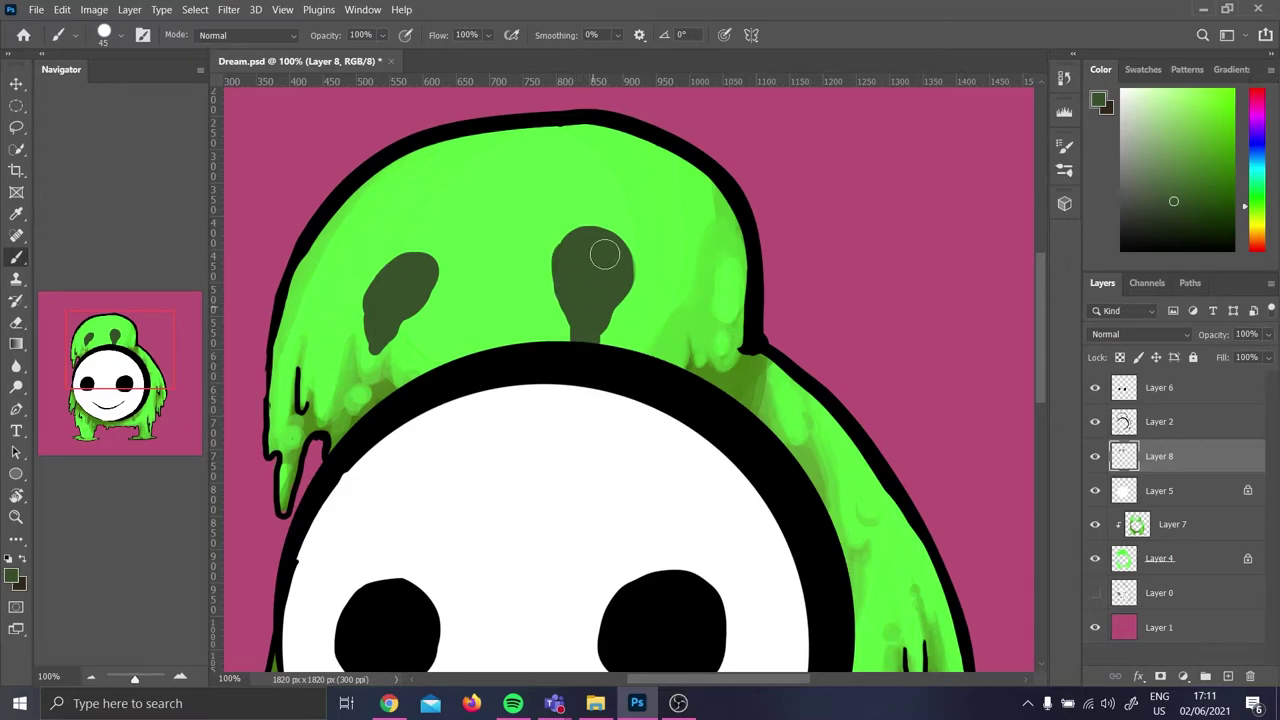
# Move the two dark green eye marks higher on the hood so they sit clear of the black face ring
pyautogui.press('v')
pyautogui.moveTo(569, 268); pyautogui.dragTo(570, 226)
pyautogui.press('b')
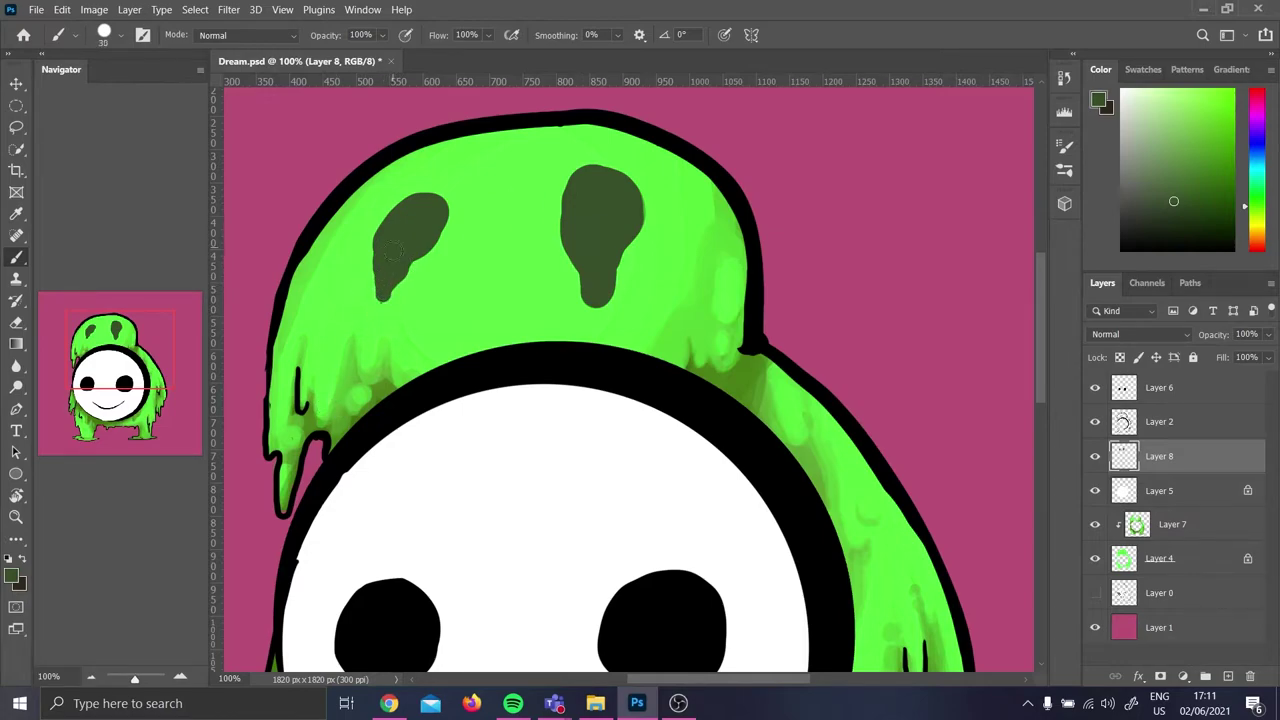
# Trim the edges and drip of the right eye mark and repaint it as a smooth tapered teardrop
pyautogui.press('e')
pyautogui.moveTo(640, 274)
pyautogui.mouseDown()
pyautogui.moveTo(575, 317)
pyautogui.moveTo(618, 302)
pyautogui.moveTo(649, 197)
pyautogui.mouseUp()
pyautogui.moveTo(615, 308)
pyautogui.mouseDown()
pyautogui.moveTo(572, 306)
pyautogui.moveTo(560, 188)
pyautogui.mouseUp()
pyautogui.press('b')
pyautogui.moveTo(581, 250); pyautogui.dragTo(584, 222)
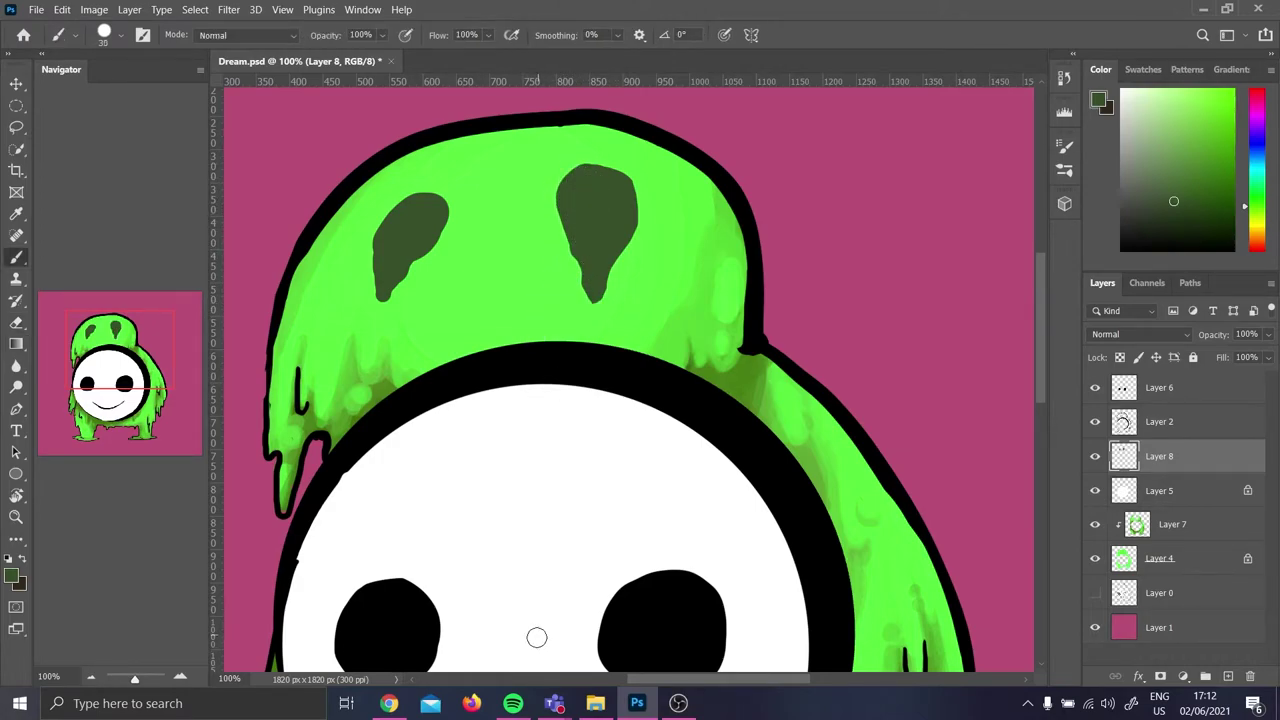
# Add a new layer clipped to Layer 8 and build up a soft white highlight in the right eye at 30% opacity
pyautogui.click(1228, 676)
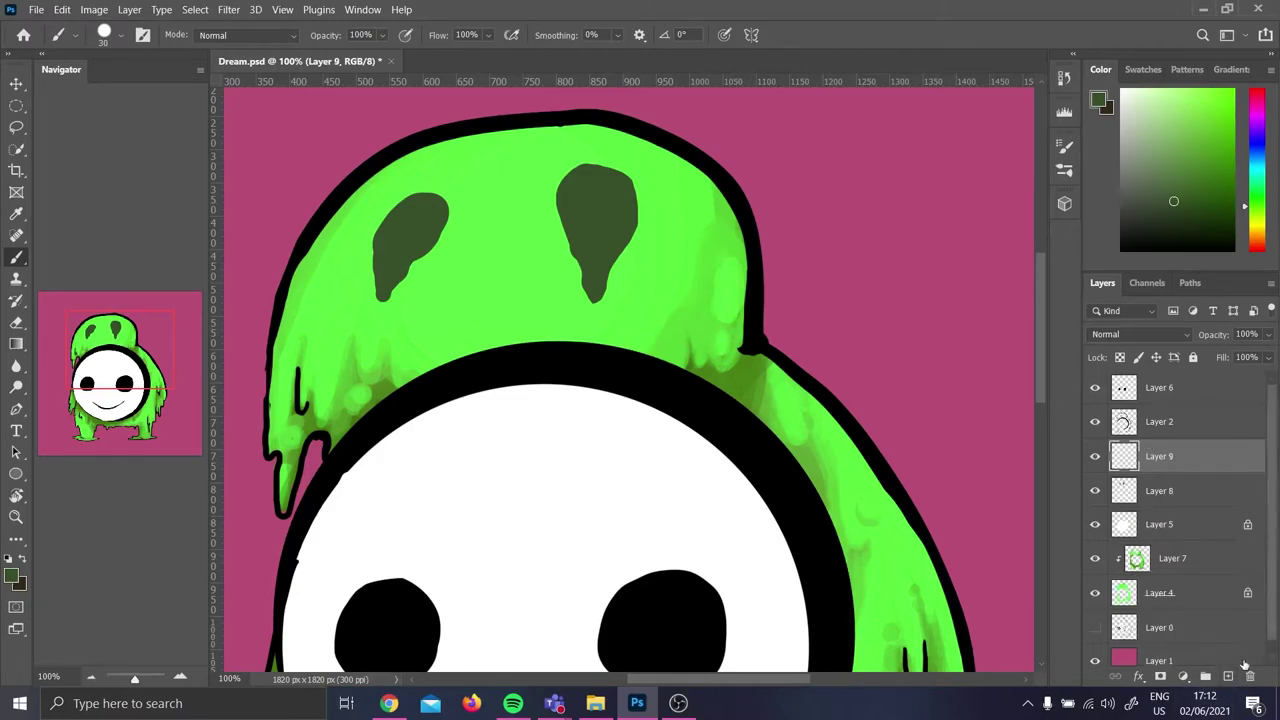
pyautogui.keyDown('alt'); pyautogui.click(1194, 470); pyautogui.keyUp('alt')
pyautogui.press('x')
pyautogui.press('3')
pyautogui.moveTo(594, 205)
pyautogui.mouseDown()
pyautogui.moveTo(591, 194)
pyautogui.moveTo(603, 210)
pyautogui.moveTo(596, 254)
pyautogui.moveTo(589, 214)
pyautogui.moveTo(592, 262)
pyautogui.moveTo(601, 184)
pyautogui.mouseUp()
pyautogui.keyDown('alt'); pyautogui.click(606, 222); pyautogui.keyUp('alt')
pyautogui.keyDown('alt'); pyautogui.click(603, 228); pyautogui.keyUp('alt')
pyautogui.keyDown('alt'); pyautogui.click(590, 210); pyautogui.keyUp('alt')
pyautogui.keyDown('alt'); pyautogui.click(584, 228); pyautogui.keyUp('alt')
pyautogui.keyDown('alt'); pyautogui.click(603, 201); pyautogui.keyUp('alt')
pyautogui.keyDown('alt'); pyautogui.click(598, 238); pyautogui.keyUp('alt')
# Darken the right eye's rim and lower tip with black and blend it into the white centre using sampled grey tones
pyautogui.press('d')
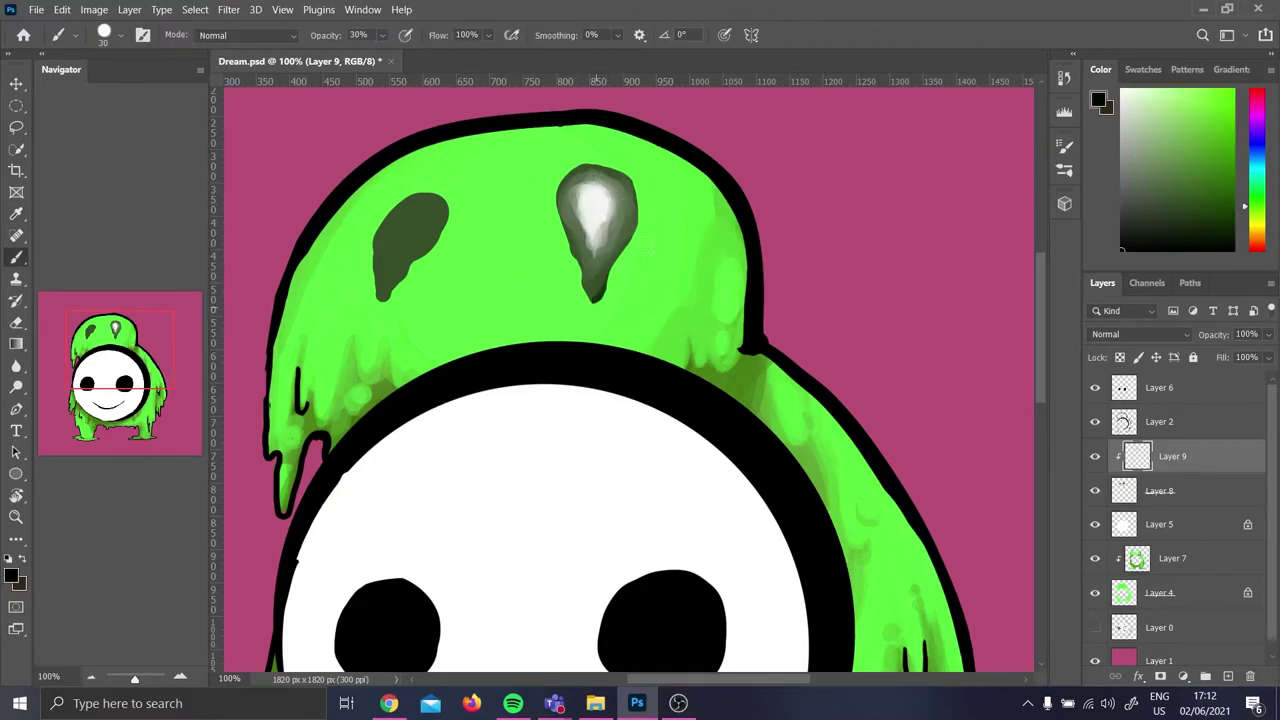
pyautogui.moveTo(623, 177)
pyautogui.mouseDown()
pyautogui.moveTo(568, 232)
pyautogui.moveTo(604, 278)
pyautogui.moveTo(592, 298)
pyautogui.mouseUp()
pyautogui.keyDown('alt'); pyautogui.click(616, 247); pyautogui.keyUp('alt')
pyautogui.moveTo(617, 247)
pyautogui.mouseDown()
pyautogui.moveTo(587, 239)
pyautogui.moveTo(598, 274)
pyautogui.mouseUp()
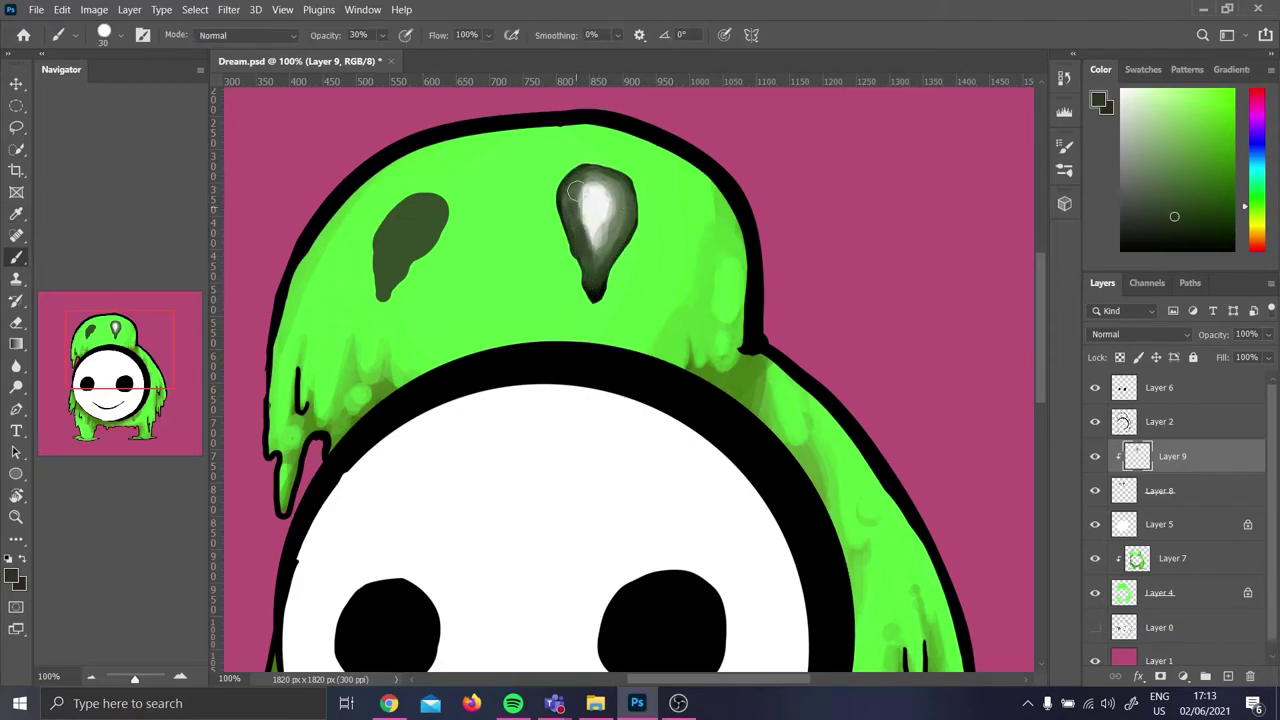
pyautogui.keyDown('alt'); pyautogui.click(576, 212); pyautogui.keyUp('alt')
pyautogui.moveTo(582, 230)
pyautogui.mouseDown()
pyautogui.moveTo(594, 266)
pyautogui.moveTo(600, 175)
pyautogui.moveTo(568, 208)
pyautogui.moveTo(590, 247)
pyautogui.moveTo(618, 206)
pyautogui.moveTo(603, 300)
pyautogui.mouseUp()
pyautogui.keyDown('alt'); pyautogui.click(622, 236); pyautogui.keyUp('alt')
pyautogui.keyDown('alt'); pyautogui.click(588, 182); pyautogui.keyUp('alt')
pyautogui.keyDown('alt'); pyautogui.click(627, 180); pyautogui.keyUp('alt')
pyautogui.moveTo(584, 168)
pyautogui.mouseDown()
pyautogui.moveTo(568, 198)
pyautogui.moveTo(588, 240)
pyautogui.moveTo(606, 200)
pyautogui.moveTo(605, 219)
pyautogui.moveTo(592, 192)
pyautogui.moveTo(595, 242)
pyautogui.mouseUp()
pyautogui.keyDown('alt'); pyautogui.click(590, 199); pyautogui.keyUp('alt')
pyautogui.keyDown('alt'); pyautogui.click(595, 193); pyautogui.keyUp('alt')
pyautogui.keyDown('alt'); pyautogui.click(599, 205); pyautogui.keyUp('alt')
# Smudge the right eye's highlight down toward its tip with a 25 px brush at 36% strength
pyautogui.rightClick(16, 365)
pyautogui.click(78, 396)
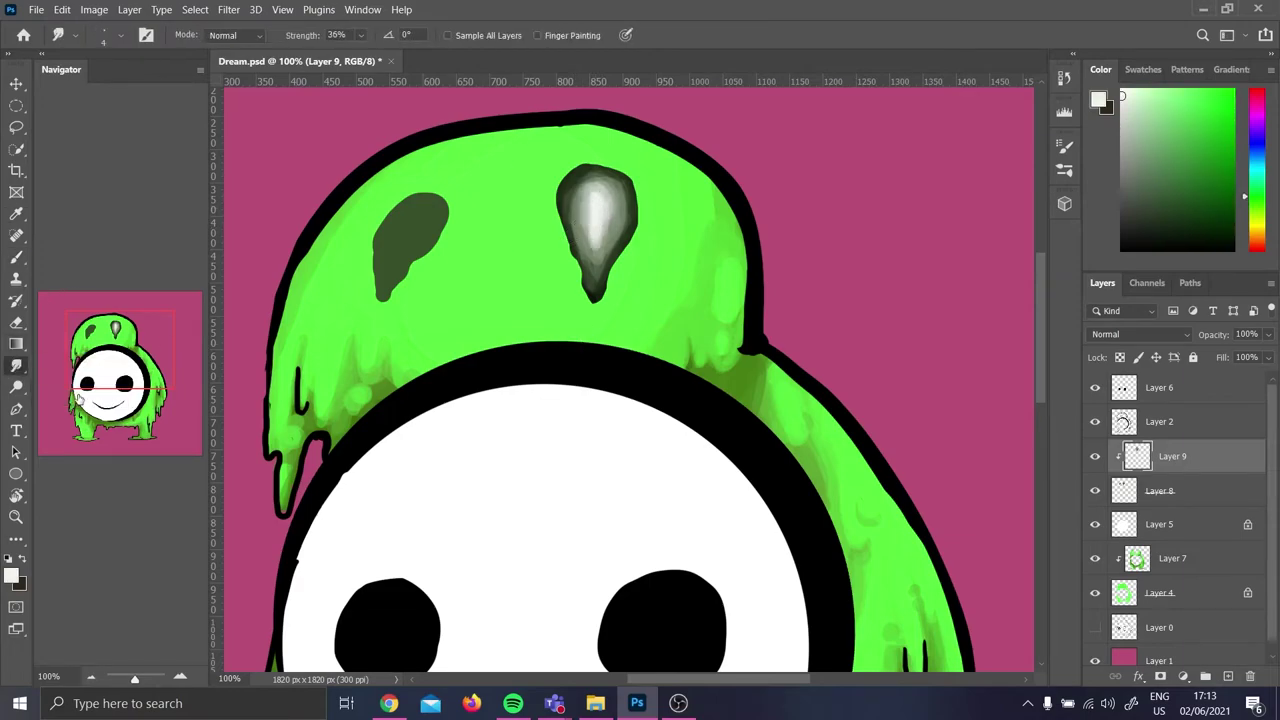
pyautogui.moveTo(588, 191)
pyautogui.mouseDown()
pyautogui.moveTo(595, 215)
pyautogui.moveTo(610, 210)
pyautogui.moveTo(605, 248)
pyautogui.mouseUp()
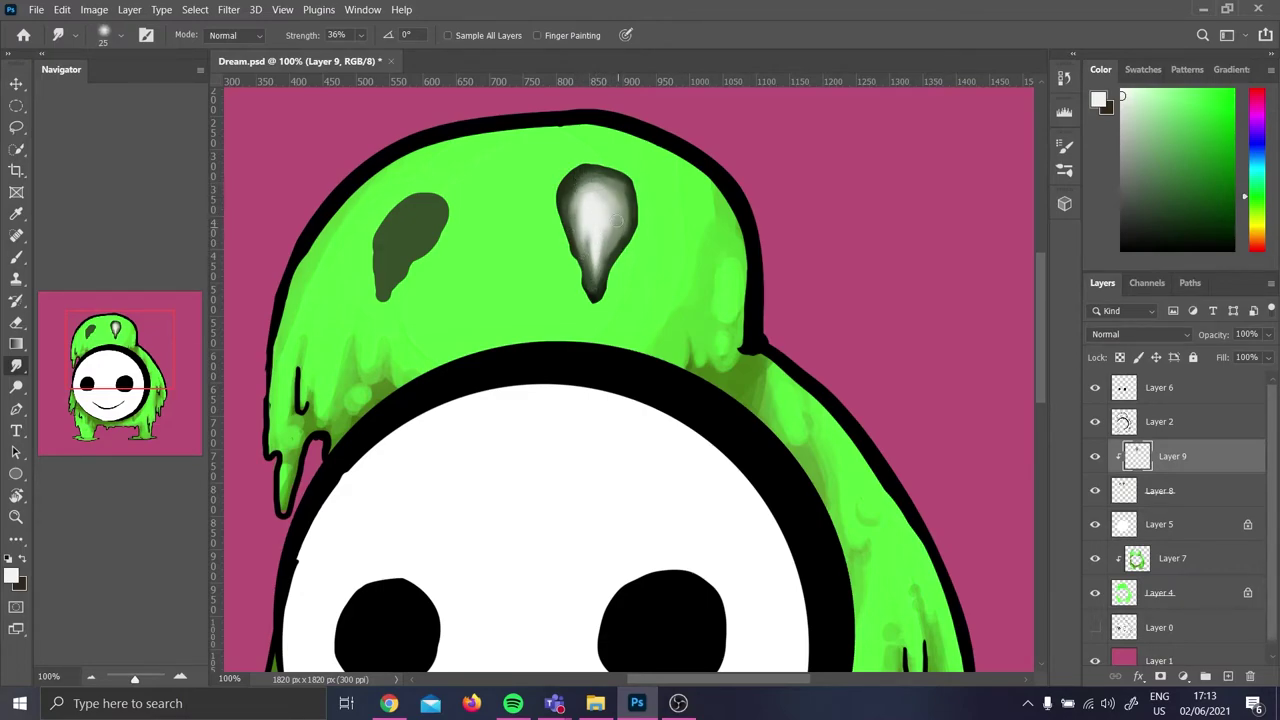
# Shade the left eye to match the right one, with a dark rim and a whitish centre blended from sampled tones
pyautogui.press('b')
pyautogui.moveTo(415, 217)
pyautogui.mouseDown()
pyautogui.moveTo(405, 283)
pyautogui.moveTo(449, 194)
pyautogui.moveTo(378, 240)
pyautogui.moveTo(386, 272)
pyautogui.mouseUp()
pyautogui.keyDown('alt'); pyautogui.click(567, 205); pyautogui.keyUp('alt')
pyautogui.keyDown('alt'); pyautogui.click(415, 383); pyautogui.keyUp('alt')
pyautogui.keyDown('alt'); pyautogui.click(392, 268); pyautogui.keyUp('alt')
pyautogui.keyDown('alt'); pyautogui.click(396, 246); pyautogui.keyUp('alt')
pyautogui.keyDown('alt'); pyautogui.click(425, 206); pyautogui.keyUp('alt')
pyautogui.moveTo(429, 196); pyautogui.dragTo(396, 247)
pyautogui.keyDown('alt'); pyautogui.click(411, 246); pyautogui.keyUp('alt')
pyautogui.keyDown('alt'); pyautogui.click(410, 229); pyautogui.keyUp('alt')
pyautogui.keyDown('alt'); pyautogui.click(390, 252); pyautogui.keyUp('alt')
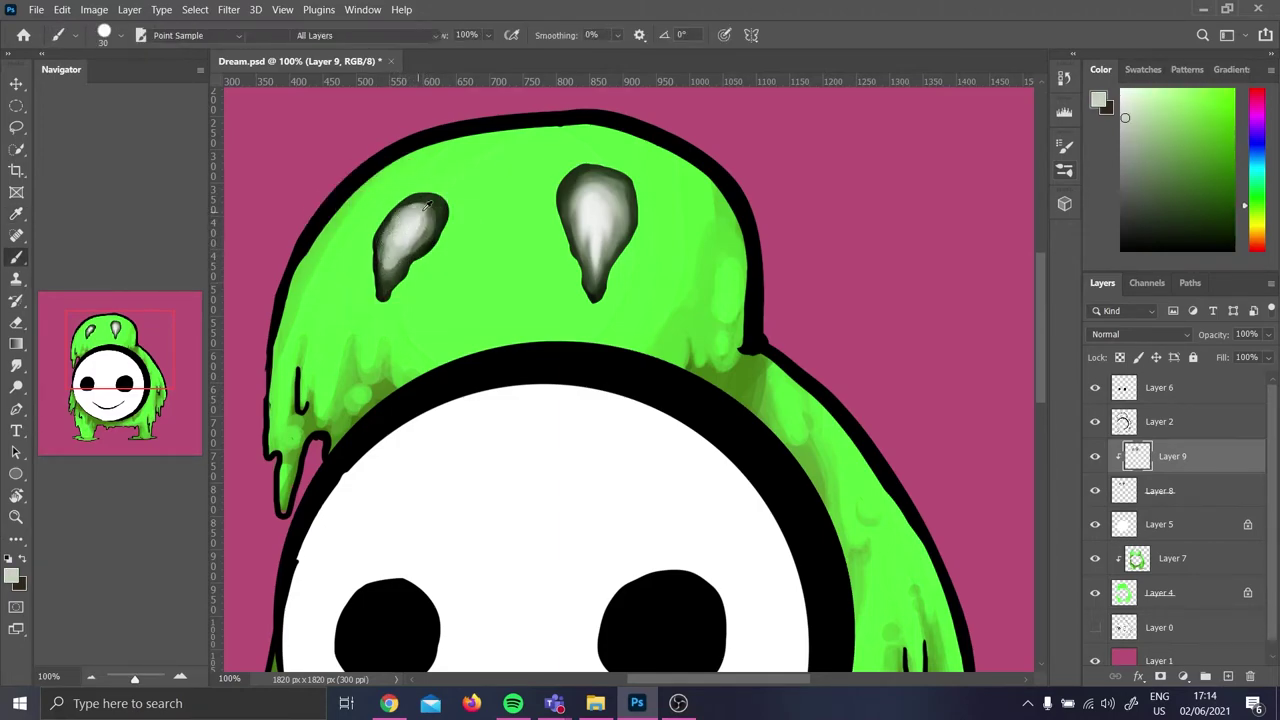
pyautogui.keyDown('alt'); pyautogui.click(418, 207); pyautogui.keyUp('alt')
pyautogui.moveTo(426, 204); pyautogui.dragTo(399, 217)
# Smudge the left eye's grey tones into a smooth gradient with a 25 px brush at 36% strength
pyautogui.click(16, 366)
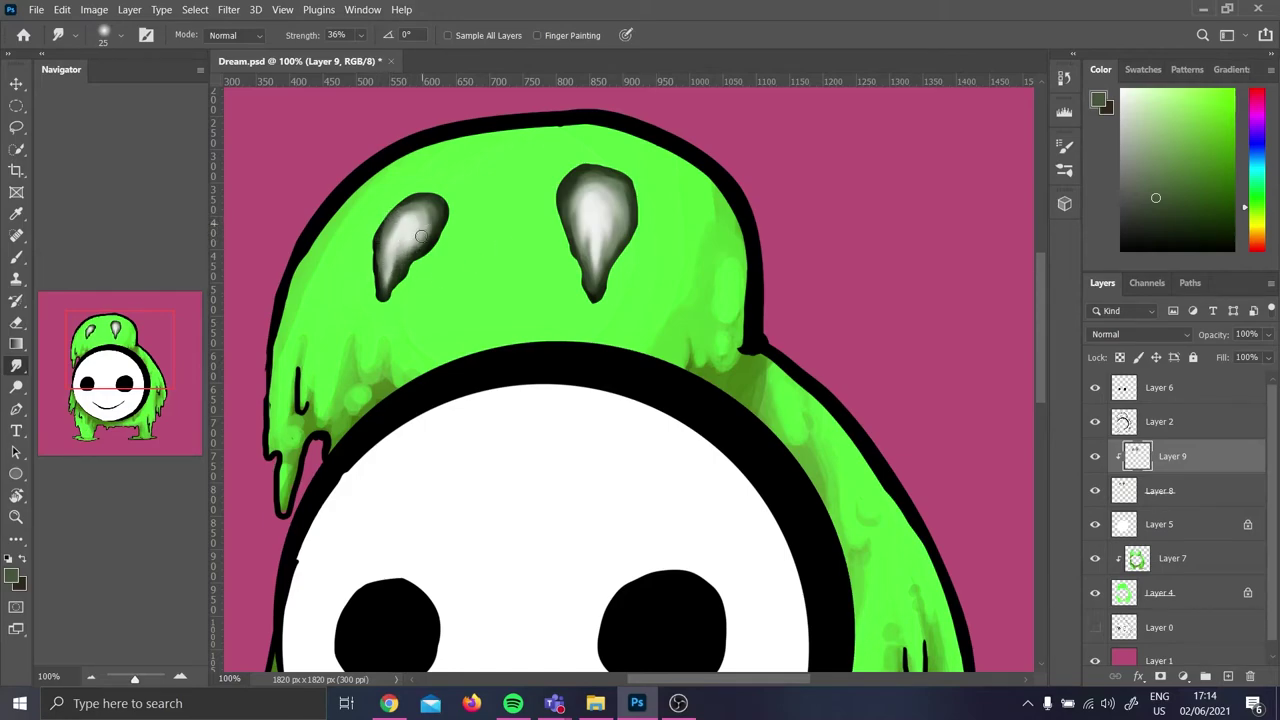
pyautogui.hotkey('ctrl', '-')
pyautogui.hotkey('ctrl', '-')
pyautogui.hotkey('ctrl', '-')
pyautogui.hotkey('ctrl', '+')
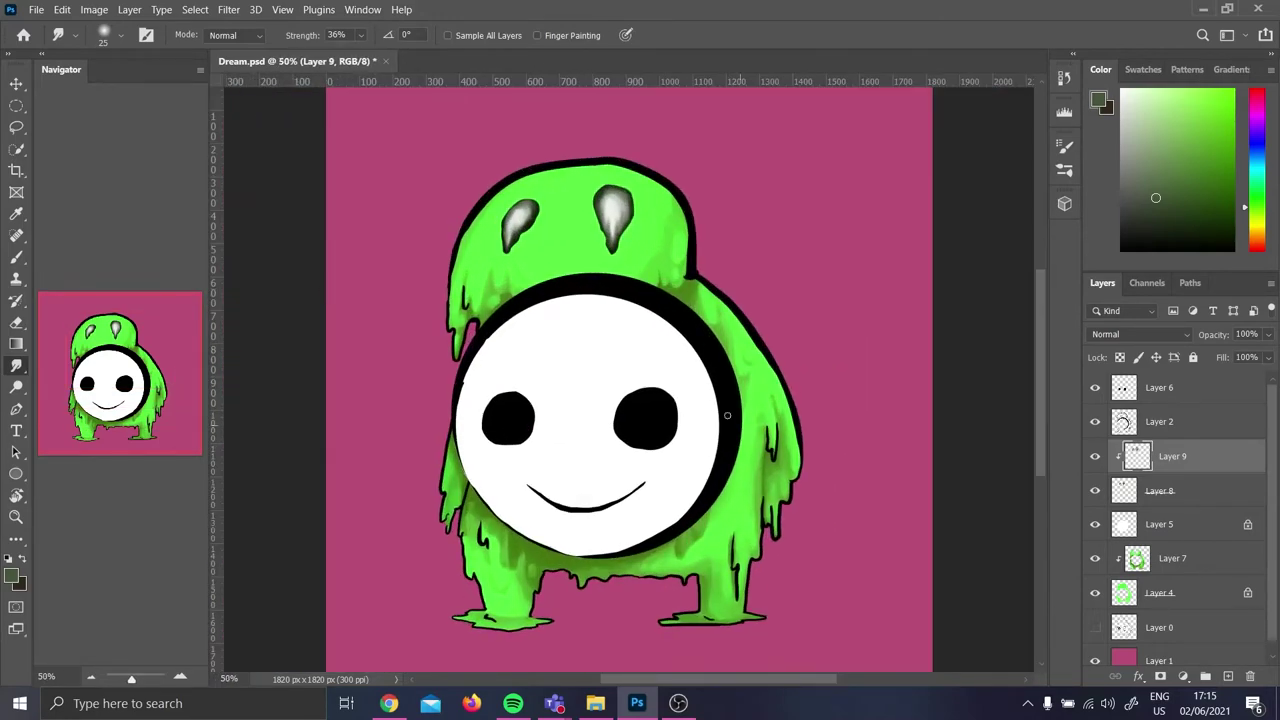
# Brush a pale green highlight over the middle of the hood on Layer 7 with a 50 px brush at 30% opacity
pyautogui.click(1188, 560)
pyautogui.press('b')
pyautogui.keyDown('alt'); pyautogui.click(669, 211); pyautogui.keyUp('alt')
pyautogui.keyDown('alt'); pyautogui.click(514, 261); pyautogui.keyUp('alt')
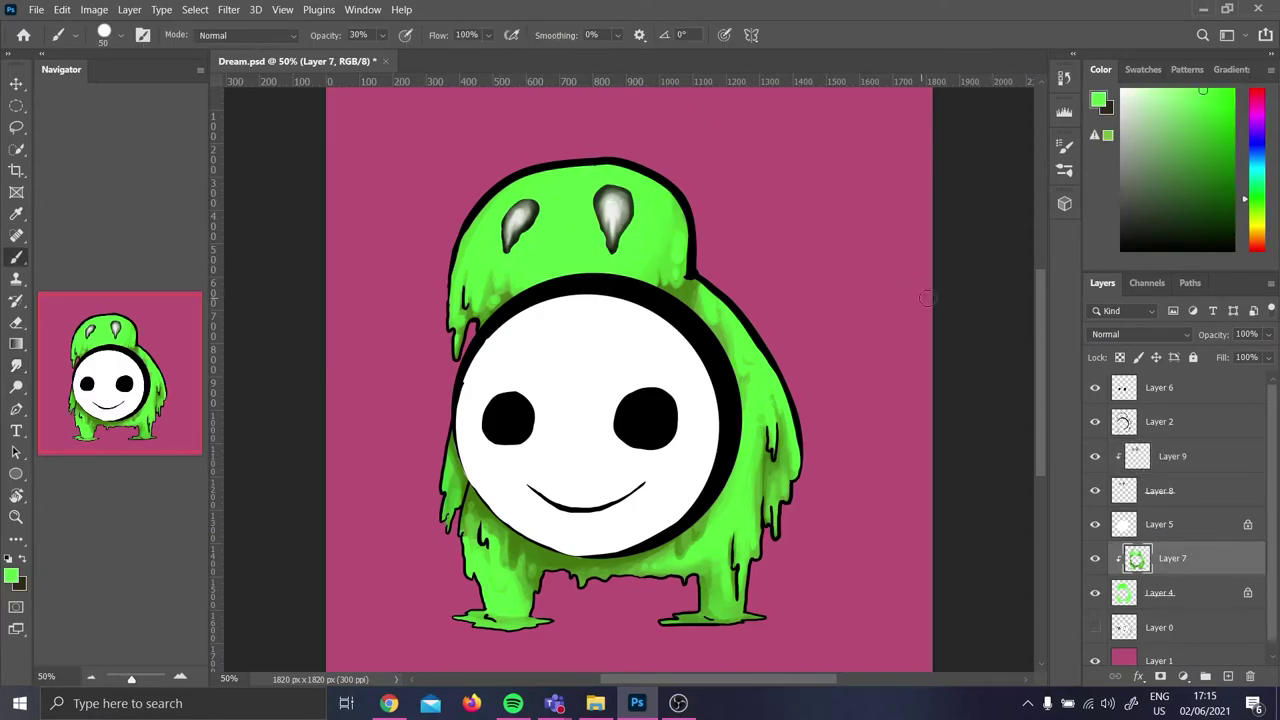
pyautogui.click(1174, 90)
pyautogui.moveTo(572, 184)
pyautogui.mouseDown()
pyautogui.moveTo(515, 200)
pyautogui.moveTo(592, 196)
pyautogui.mouseUp()
pyautogui.moveTo(629, 241); pyautogui.dragTo(641, 222)
pyautogui.moveTo(555, 254); pyautogui.dragTo(502, 243)
pyautogui.click(388, 702)
pyautogui.click(388, 702)
# Paint a black mouth mound on Layer 8 at 100% opacity, rising from the face ring between the eyes
pyautogui.hotkey('ctrl', '+')
pyautogui.hotkey('ctrl', '+')
pyautogui.click(1150, 522)
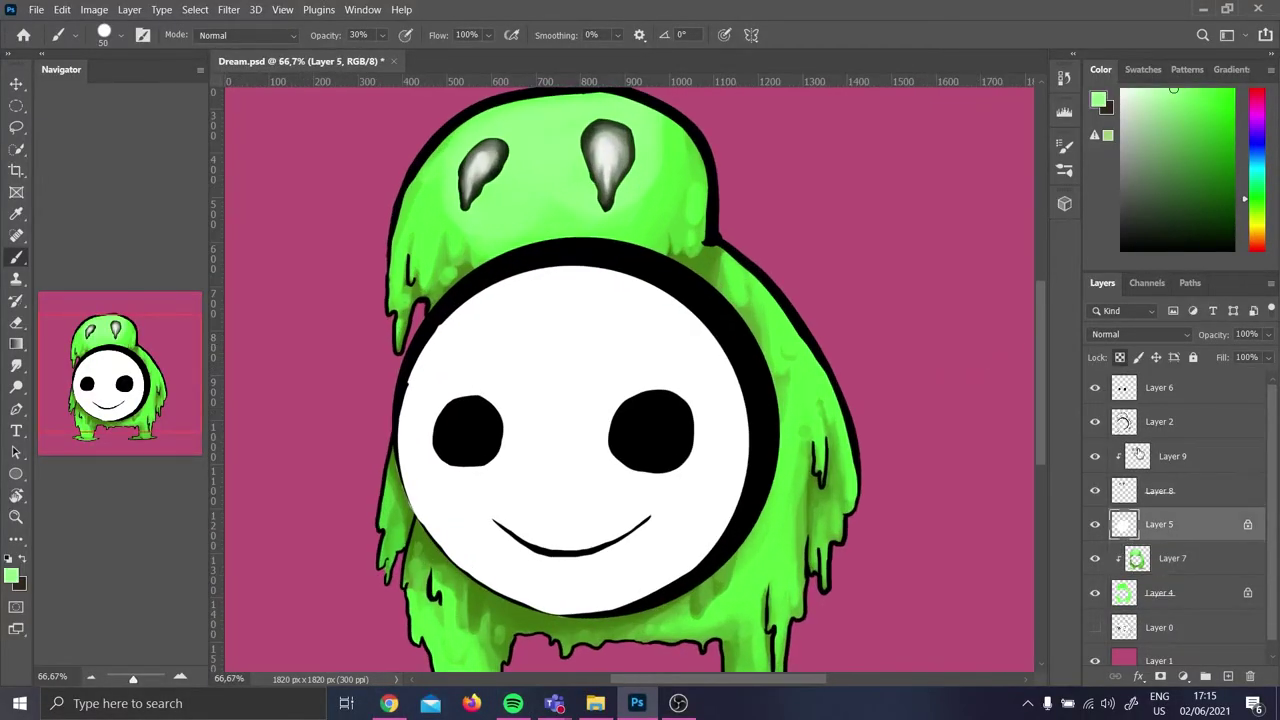
pyautogui.click(1188, 493)
pyautogui.keyDown('alt'); pyautogui.click(701, 140); pyautogui.keyUp('alt')
pyautogui.hotkey('ctrl', 'z')
pyautogui.press('0')
pyautogui.moveTo(557, 230)
pyautogui.mouseDown()
pyautogui.moveTo(529, 242)
pyautogui.moveTo(566, 242)
pyautogui.mouseUp()
pyautogui.click(1120, 357)
pyautogui.keyDown('alt'); pyautogui.click(606, 150); pyautogui.keyUp('alt')
pyautogui.hotkey('ctrl', '+')
pyautogui.hotkey('ctrl', '+')
pyautogui.moveTo(1258, 115); pyautogui.dragTo(1260, 97)
pyautogui.click(1150, 91)
pyautogui.moveTo(1041, 328); pyautogui.dragTo(1043, 270)
pyautogui.moveTo(439, 274)
pyautogui.mouseDown()
pyautogui.moveTo(429, 257)
pyautogui.moveTo(302, 335)
pyautogui.mouseUp()
pyautogui.click(1120, 358)
pyautogui.moveTo(399, 299)
pyautogui.mouseDown()
pyautogui.moveTo(383, 240)
pyautogui.moveTo(441, 310)
pyautogui.moveTo(271, 310)
pyautogui.mouseUp()
pyautogui.hotkey('ctrl', '-')
pyautogui.click(1120, 358)
pyautogui.keyDown('alt'); pyautogui.click(742, 450); pyautogui.keyUp('alt')
pyautogui.moveTo(532, 328); pyautogui.dragTo(409, 353)
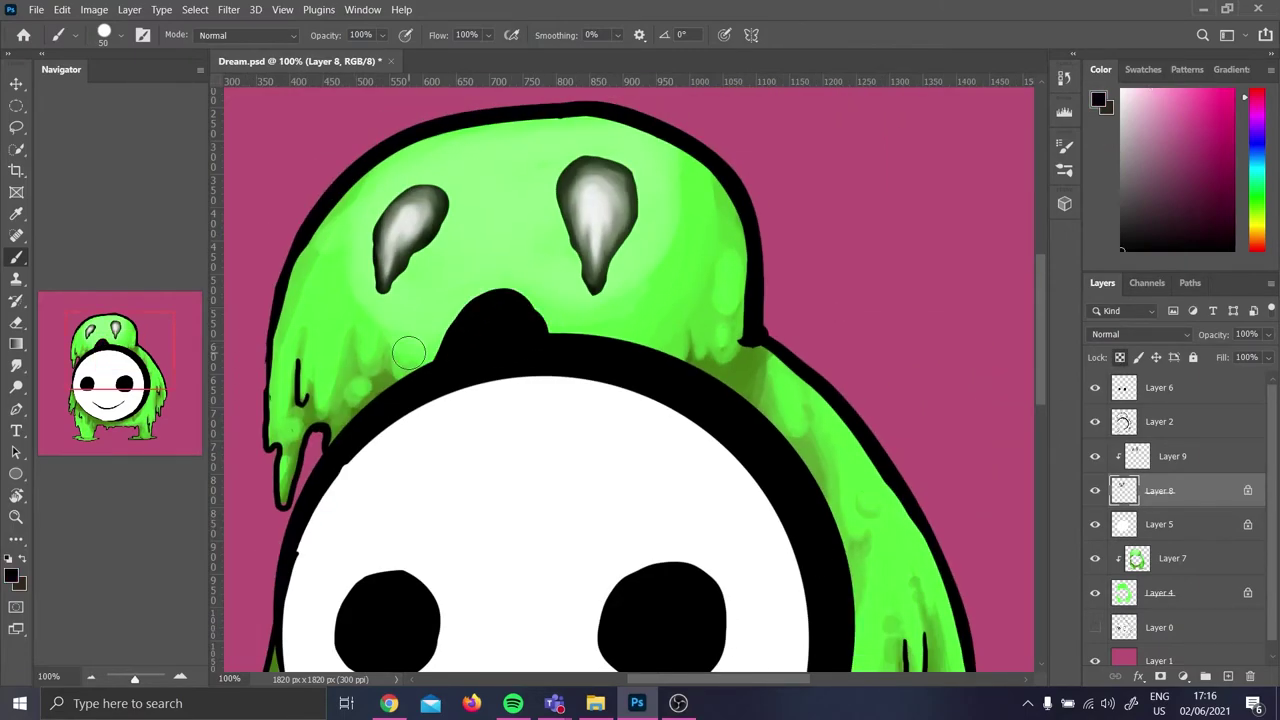
# Paint six dull mauve teeth inside the black mouth with a 10 px brush, keeping Layer 8's transparent pixels locked
pyautogui.click(1120, 357)
pyautogui.click(1121, 357)
pyautogui.click(1159, 186)
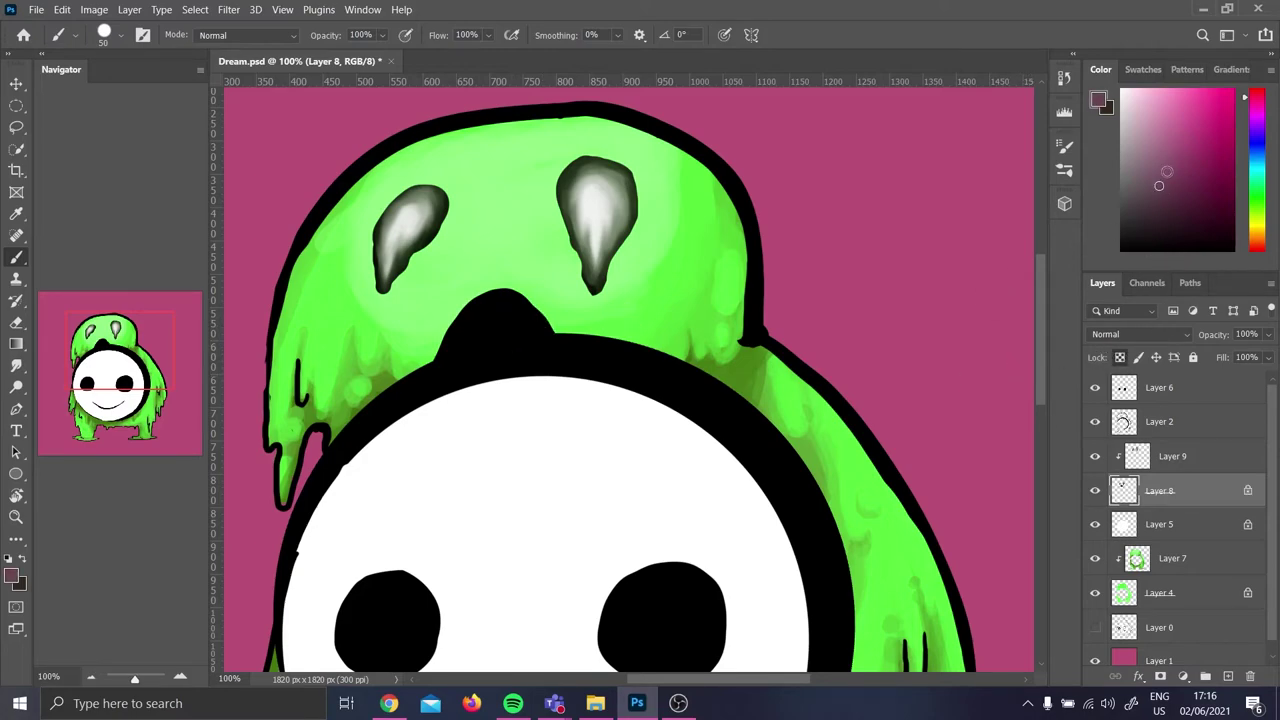
pyautogui.hotkey('ctrl', '+')
pyautogui.press('p')
pyautogui.press('b')
pyautogui.press('[')
pyautogui.press('[')
pyautogui.press('[')
pyautogui.press('[')
pyautogui.moveTo(312, 256)
pyautogui.mouseDown()
pyautogui.moveTo(341, 237)
pyautogui.moveTo(373, 254)
pyautogui.moveTo(395, 247)
pyautogui.moveTo(379, 231)
pyautogui.moveTo(390, 263)
pyautogui.moveTo(432, 267)
pyautogui.mouseUp()
pyautogui.hotkey('ctrl', '-')
pyautogui.hotkey('ctrl', '+')
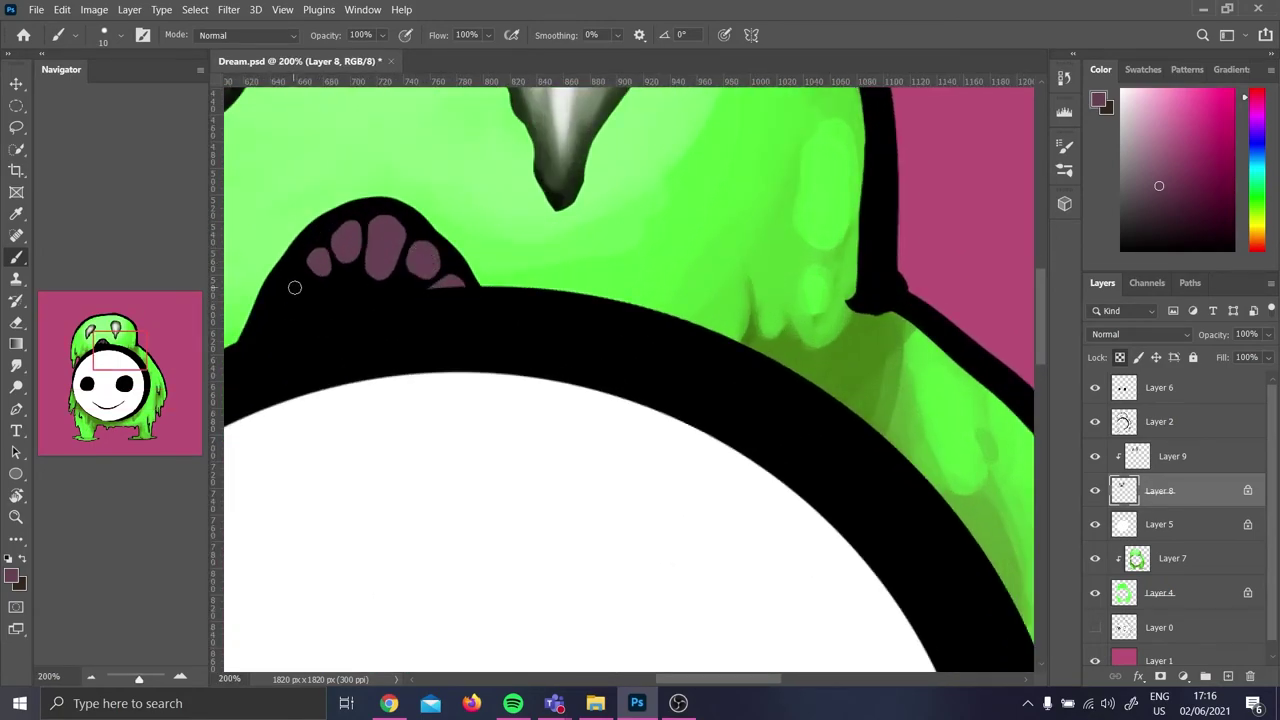
pyautogui.moveTo(293, 289); pyautogui.dragTo(290, 302)
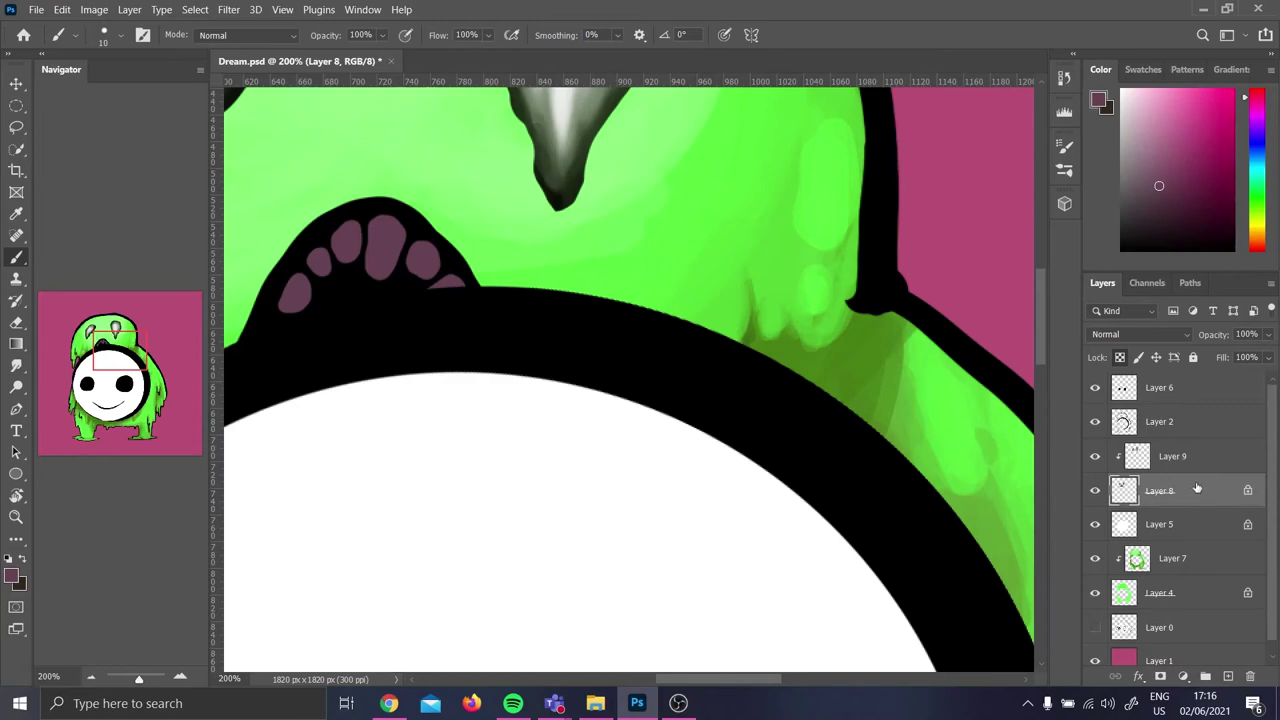
# Reshape the teeth by lengthening the middle one and trimming the others into narrower, separated forms on Layers 8 and 9
pyautogui.click(1186, 458)
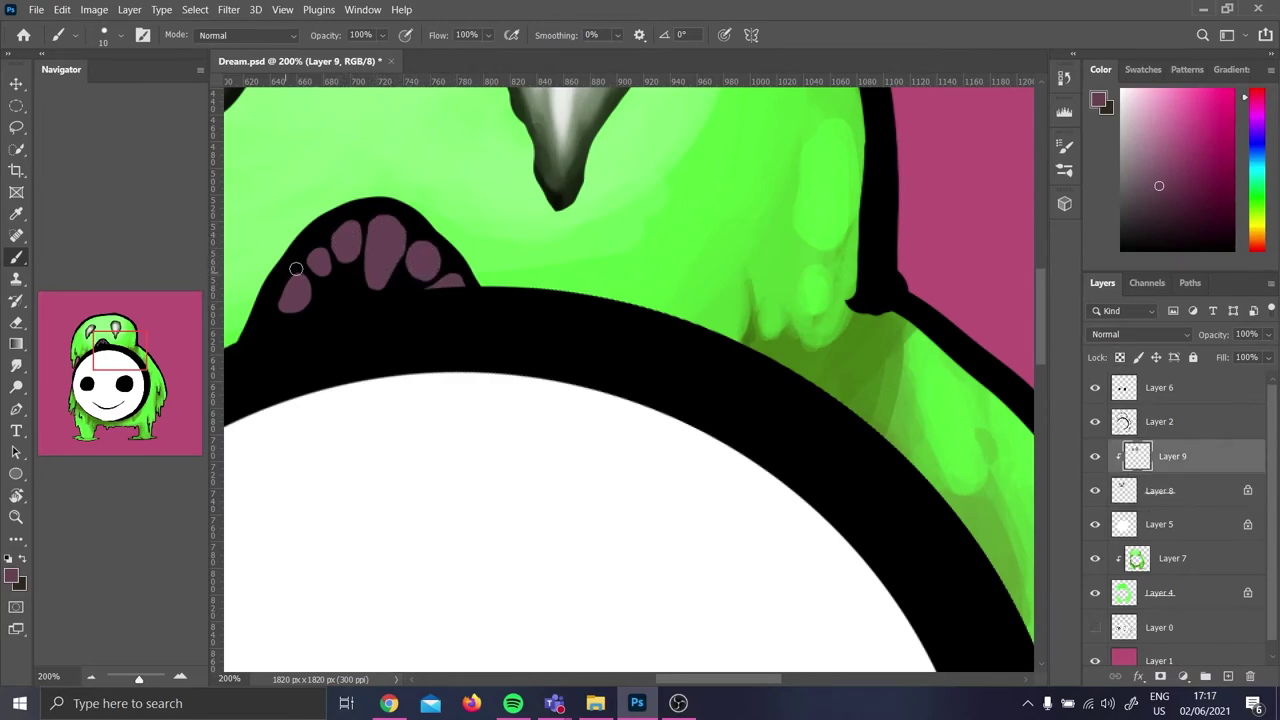
pyautogui.click(1203, 488)
pyautogui.keyDown('alt'); pyautogui.click(353, 280); pyautogui.keyUp('alt')
pyautogui.moveTo(309, 306); pyautogui.dragTo(294, 281)
pyautogui.moveTo(368, 230)
pyautogui.mouseDown()
pyautogui.moveTo(358, 258)
pyautogui.moveTo(383, 260)
pyautogui.mouseUp()
pyautogui.moveTo(424, 258); pyautogui.dragTo(425, 265)
pyautogui.click(1172, 456)
pyautogui.keyDown('alt'); pyautogui.click(383, 240); pyautogui.keyUp('alt')
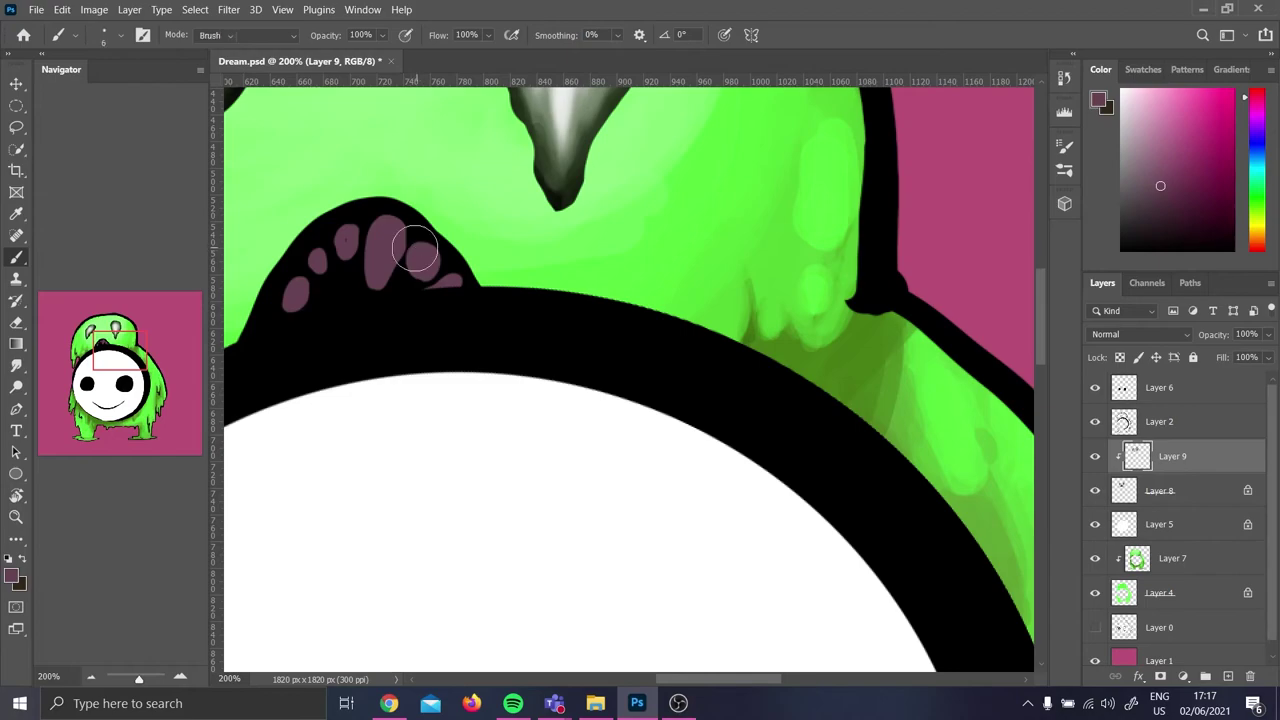
pyautogui.press('e')
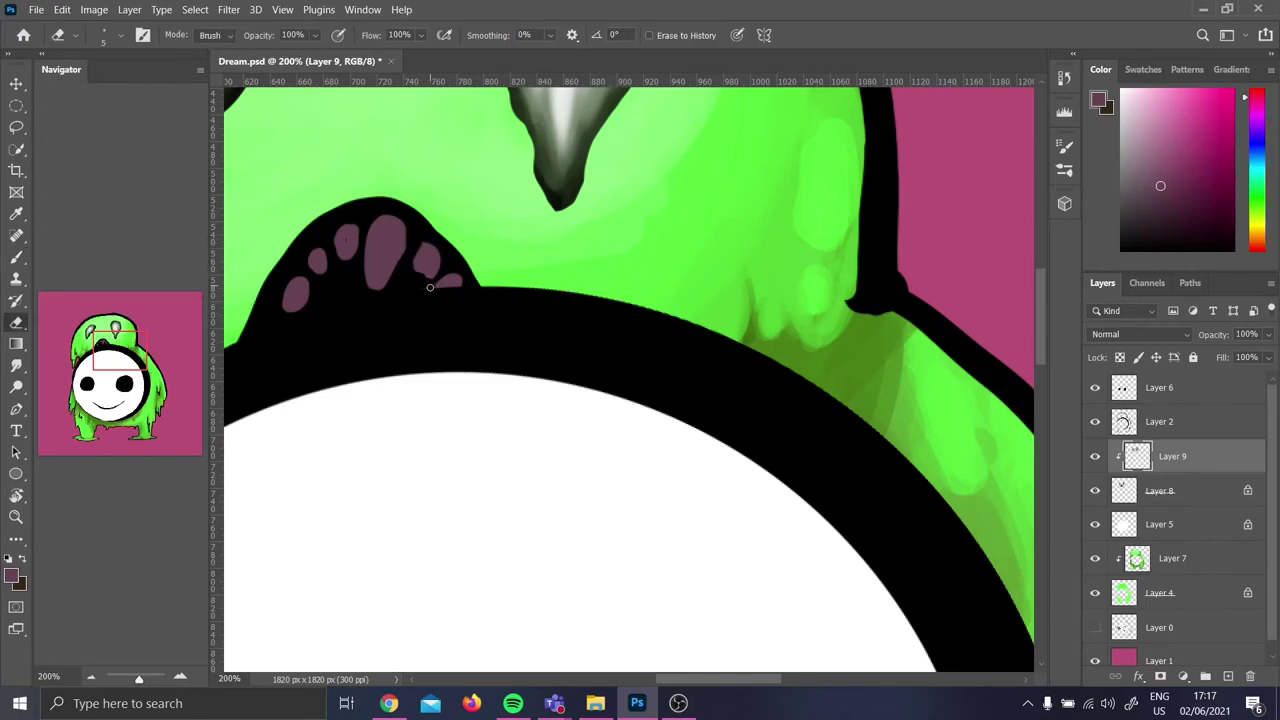
pyautogui.press('b')
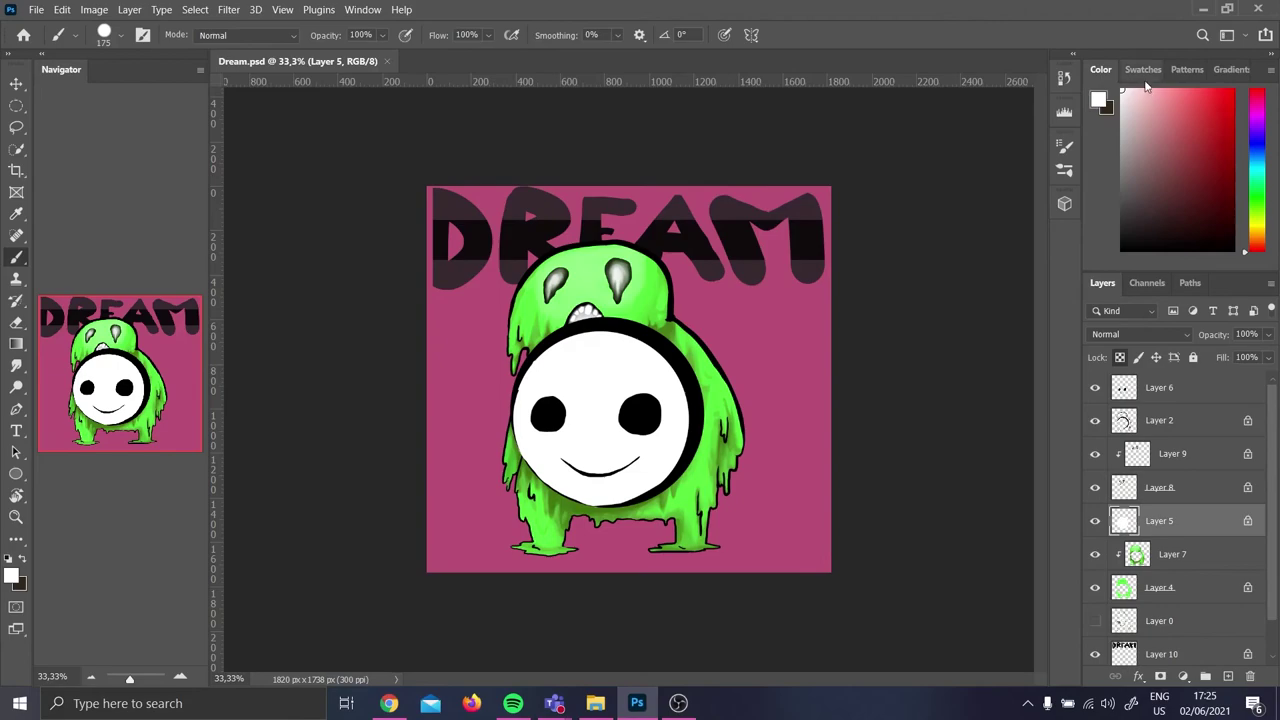
# Shade the rim of the white mask on Layer 5 with pale pink, using a 400 px brush at 30% opacity
pyautogui.click(1142, 100)
pyautogui.click(1137, 117)
pyautogui.press(']')
pyautogui.press(']')
pyautogui.press(']')
pyautogui.press(']')
pyautogui.moveTo(692, 343)
pyautogui.mouseDown()
pyautogui.moveTo(561, 563)
pyautogui.moveTo(434, 544)
pyautogui.mouseUp()
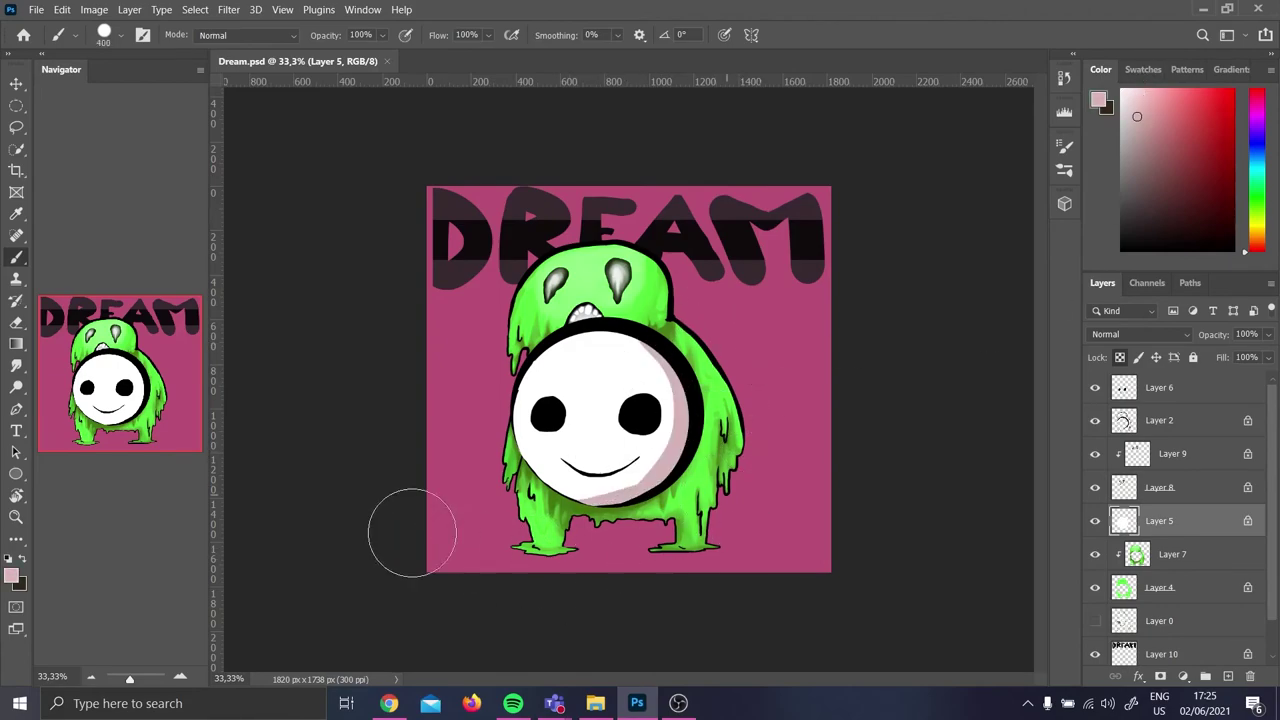
pyautogui.hotkey('ctrl', 'z')
pyautogui.press('3')
pyautogui.moveTo(497, 352)
pyautogui.mouseDown()
pyautogui.moveTo(472, 539)
pyautogui.moveTo(702, 493)
pyautogui.moveTo(510, 473)
pyautogui.moveTo(667, 579)
pyautogui.mouseUp()
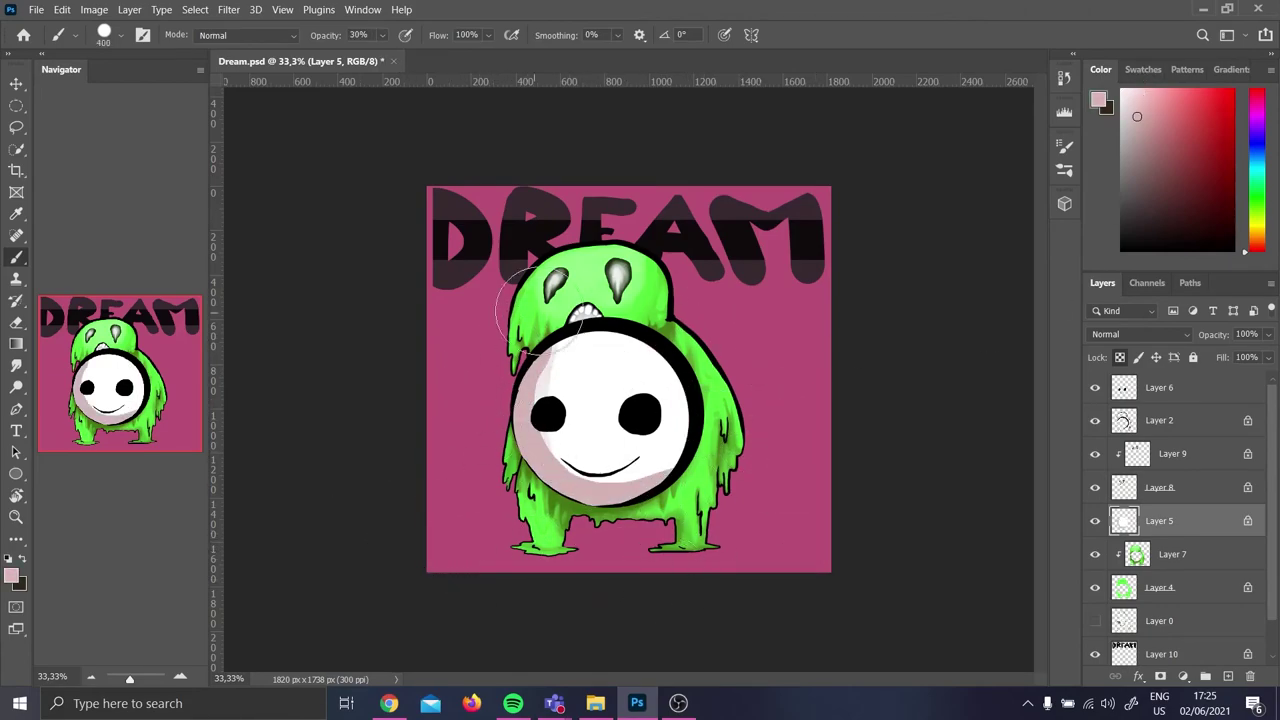
pyautogui.moveTo(530, 328); pyautogui.dragTo(721, 419)
# Blend the mask's pink rim shading into its white centre with sampled whites and pinks
pyautogui.keyDown('alt'); pyautogui.click(600, 400); pyautogui.keyUp('alt')
pyautogui.hotkey('ctrl', 'z')
pyautogui.moveTo(628, 395)
pyautogui.mouseDown()
pyautogui.moveTo(601, 345)
pyautogui.moveTo(614, 409)
pyautogui.moveTo(570, 385)
pyautogui.mouseUp()
pyautogui.keyDown('alt'); pyautogui.click(612, 400); pyautogui.keyUp('alt')
pyautogui.keyDown('alt'); pyautogui.click(544, 440); pyautogui.keyUp('alt')
pyautogui.moveTo(548, 446)
pyautogui.mouseDown()
pyautogui.moveTo(566, 330)
pyautogui.moveTo(640, 438)
pyautogui.moveTo(586, 368)
pyautogui.moveTo(543, 502)
pyautogui.moveTo(684, 530)
pyautogui.mouseUp()
pyautogui.keyDown('alt'); pyautogui.click(594, 406); pyautogui.keyUp('alt')
pyautogui.keyDown('alt'); pyautogui.click(548, 370); pyautogui.keyUp('alt')
pyautogui.keyDown('alt'); pyautogui.click(650, 490); pyautogui.keyUp('alt')
pyautogui.moveTo(717, 437); pyautogui.dragTo(658, 499)
pyautogui.moveTo(520, 435)
pyautogui.mouseDown()
pyautogui.moveTo(588, 345)
pyautogui.moveTo(582, 468)
pyautogui.mouseUp()
pyautogui.keyDown('alt'); pyautogui.click(592, 408); pyautogui.keyUp('alt')
pyautogui.moveTo(578, 374); pyautogui.dragTo(628, 366)
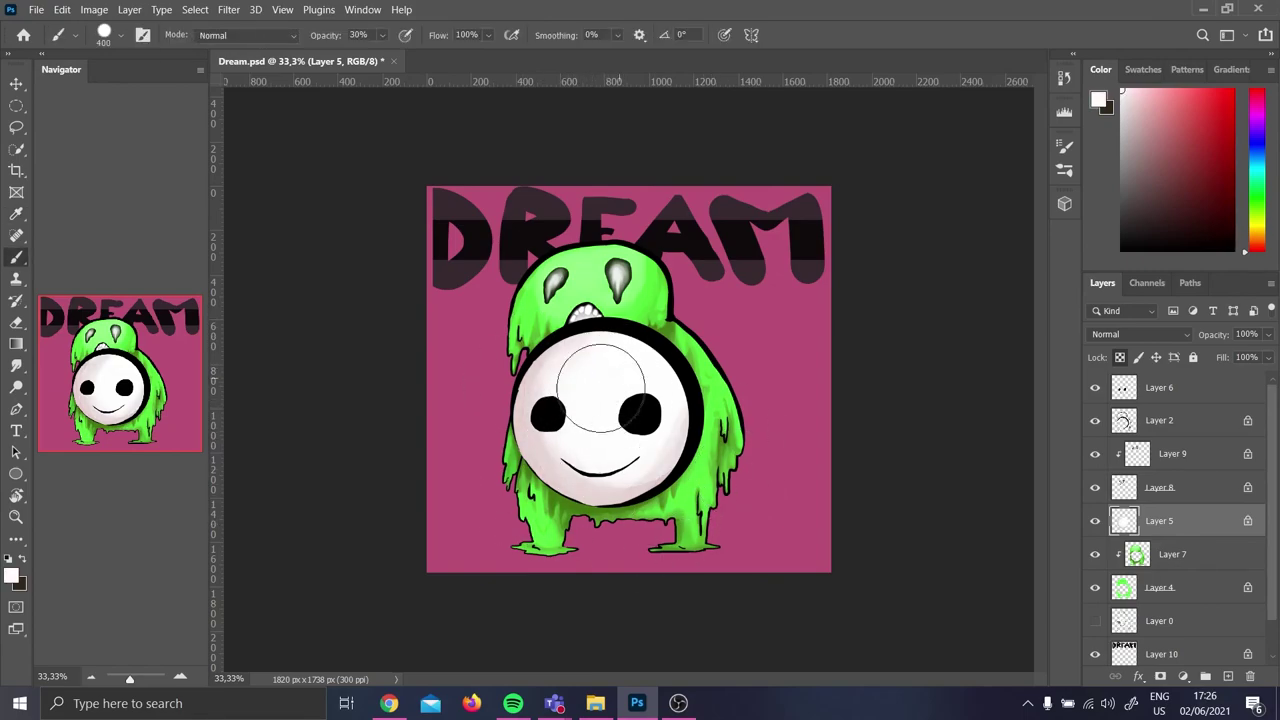
# Add another light pink layer of shading across the mask's lower part and blend it around the smile with sampled tones
pyautogui.click(1139, 105)
pyautogui.moveTo(476, 401)
pyautogui.mouseDown()
pyautogui.moveTo(606, 515)
pyautogui.moveTo(734, 498)
pyautogui.mouseUp()
pyautogui.keyDown('alt'); pyautogui.click(610, 468); pyautogui.keyUp('alt')
pyautogui.press('[')
pyautogui.moveTo(562, 465); pyautogui.dragTo(633, 475)
pyautogui.press('[')
pyautogui.press('[')
pyautogui.press('[')
pyautogui.press('[')
pyautogui.press('[')
pyautogui.press('[')
pyautogui.press('[')
pyautogui.press('[')
pyautogui.keyDown('alt'); pyautogui.click(657, 485); pyautogui.keyUp('alt')
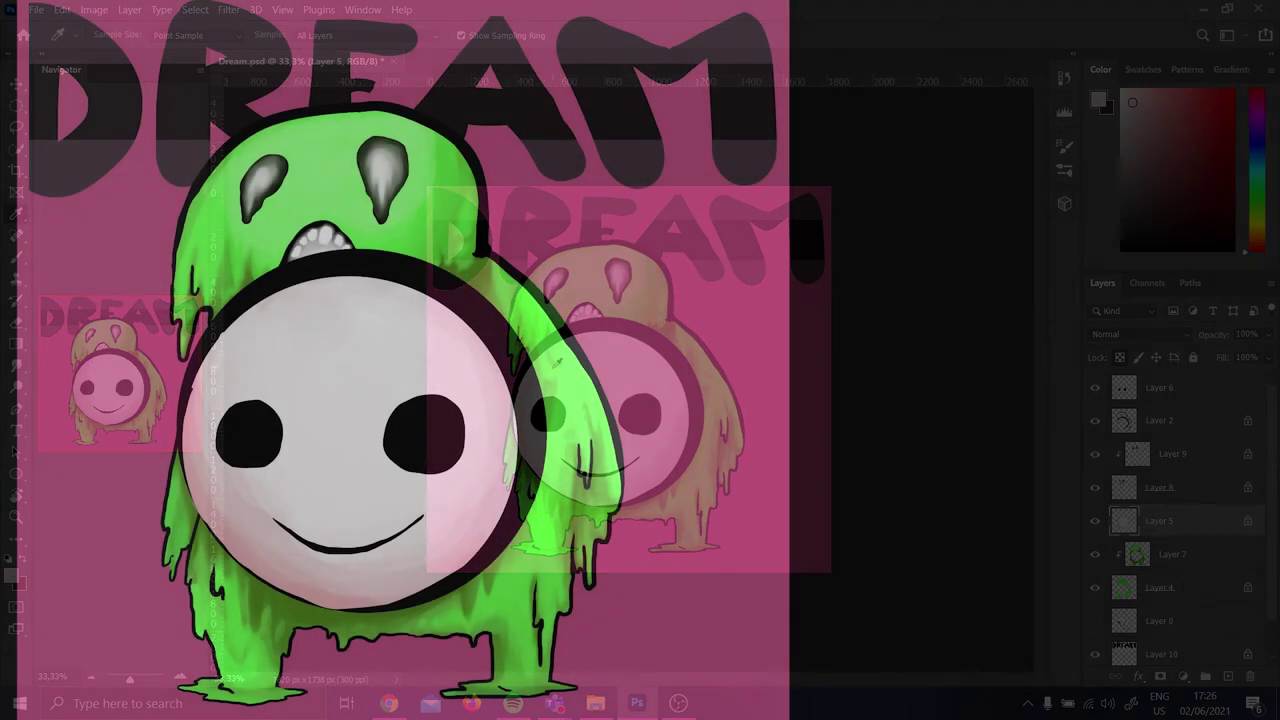